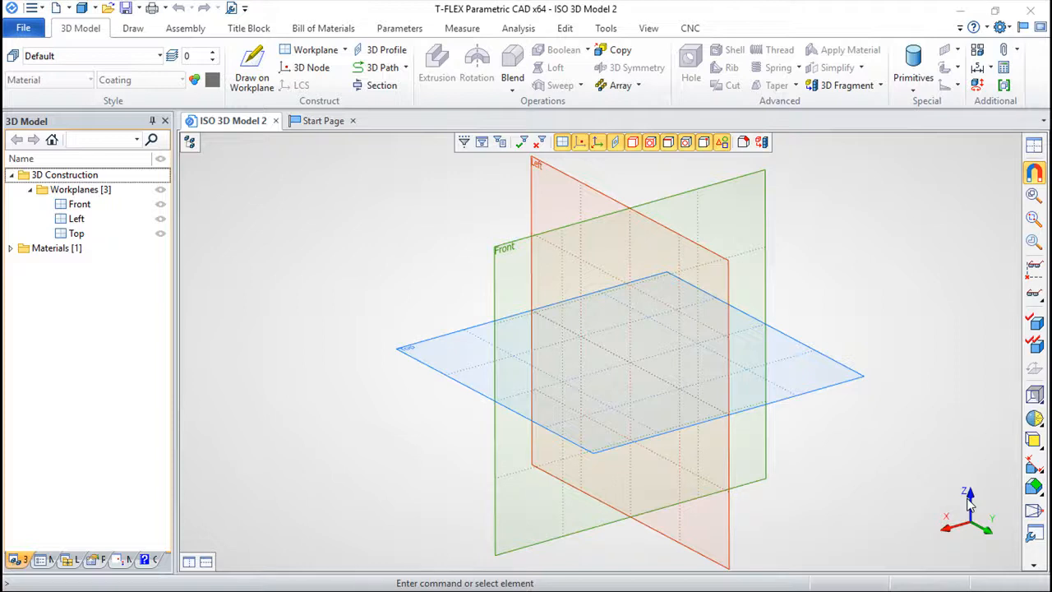
Create a primitive cylinder at the origin with a diameter of 20 and a height of 30
click(807, 362)
click(914, 62)
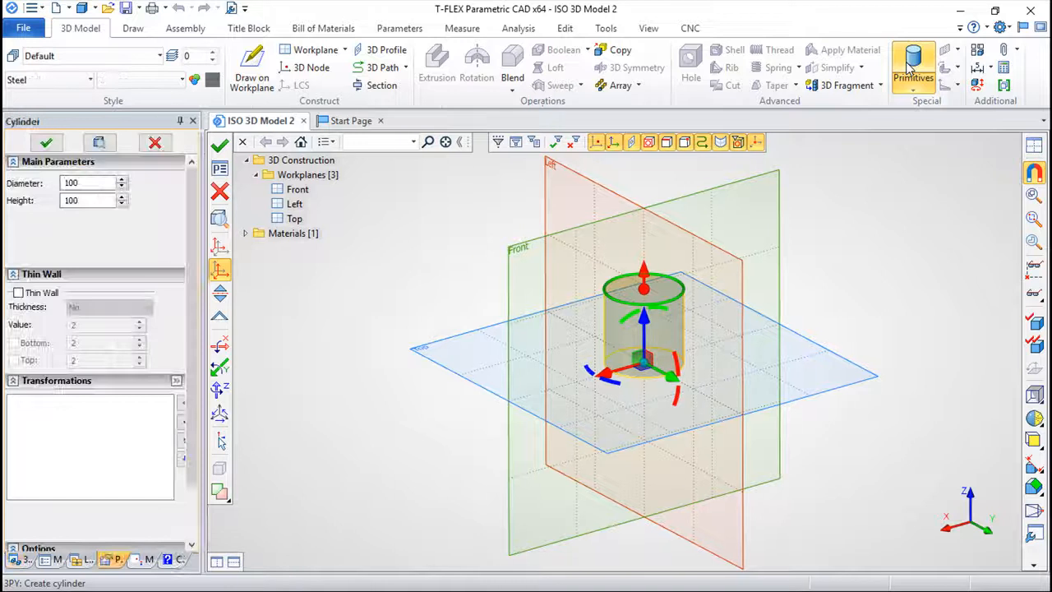
double_click(82, 183)
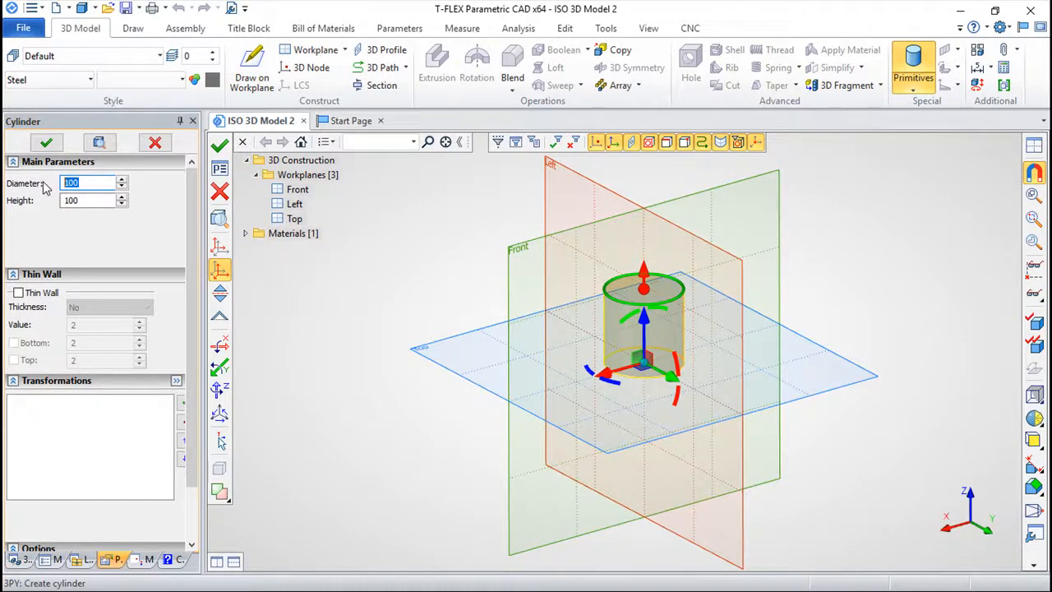
text(20)
double_click(92, 200)
text(50)
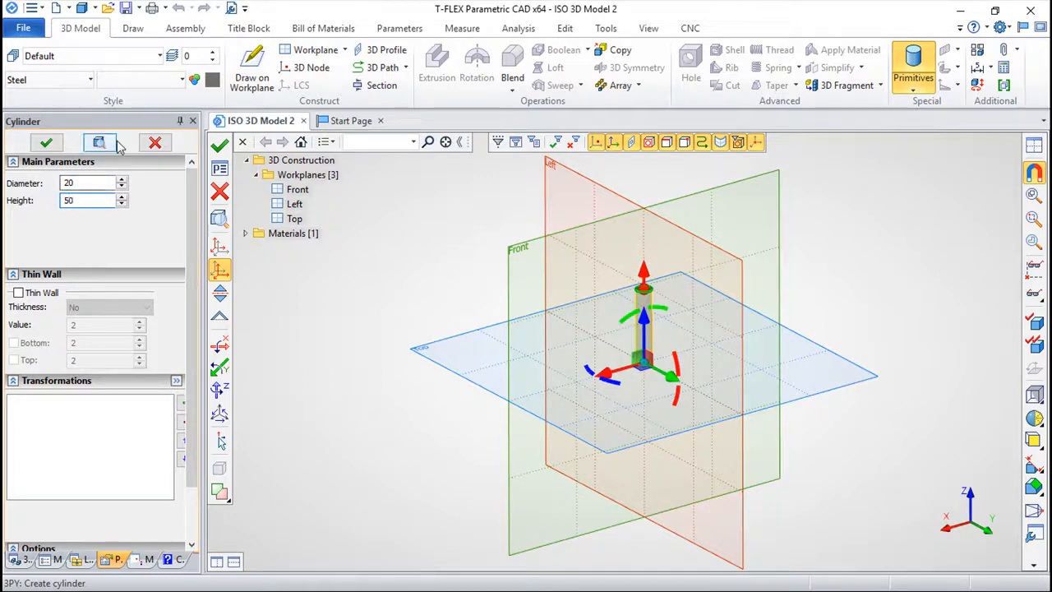
key(BackSpace)
text(30)
click(220, 145)
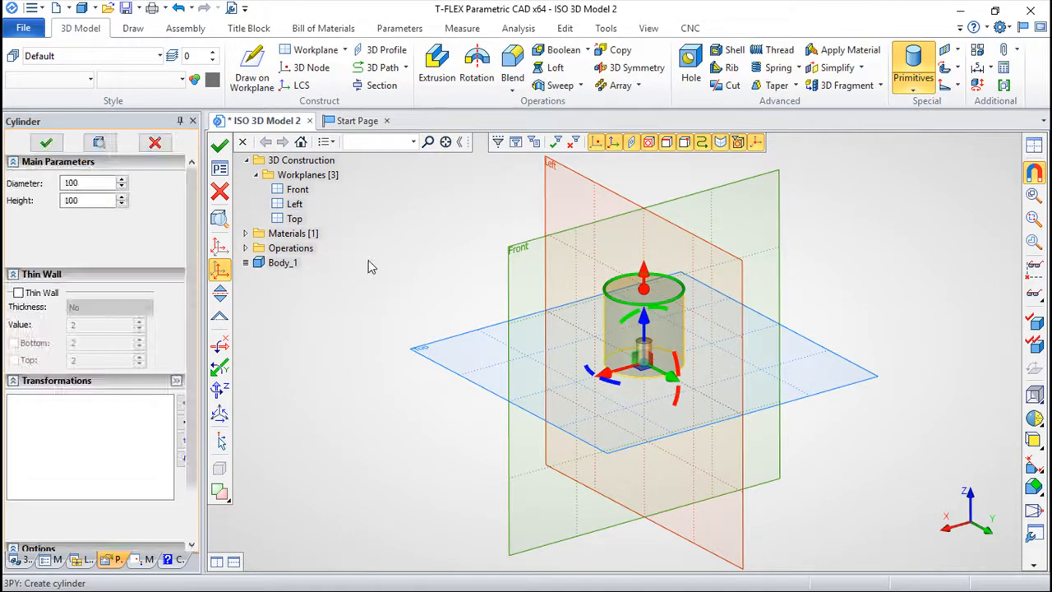
key(Escape)
Start a work surface based on the cylinder's curved side face
scroll(599, 345, up, 8)
middle_drag(603, 342, 415, 291)
scroll(484, 303, up, 3)
middle_drag(484, 304, 423, 289)
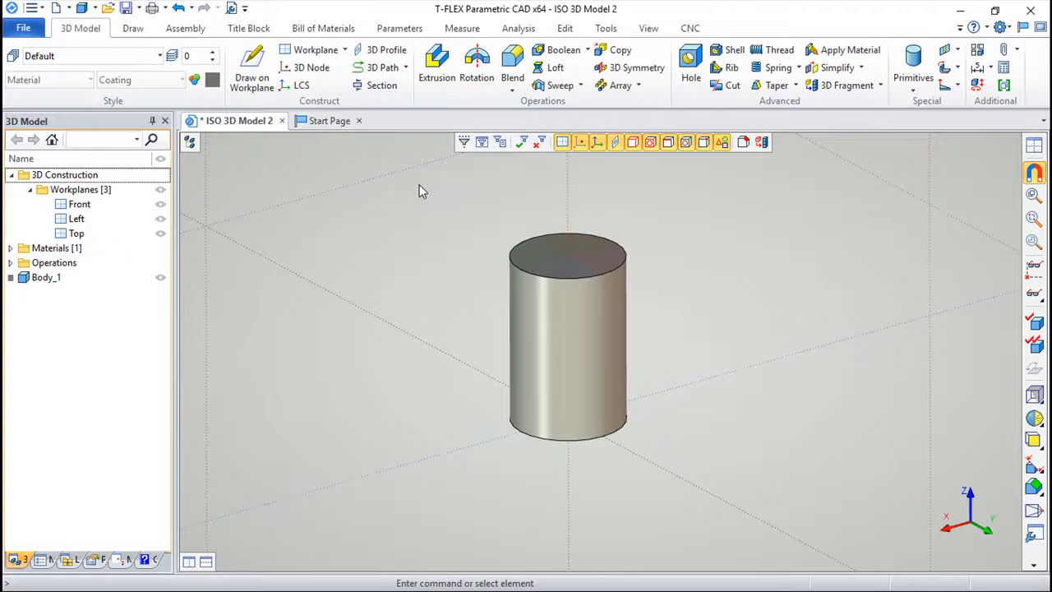
click(346, 54)
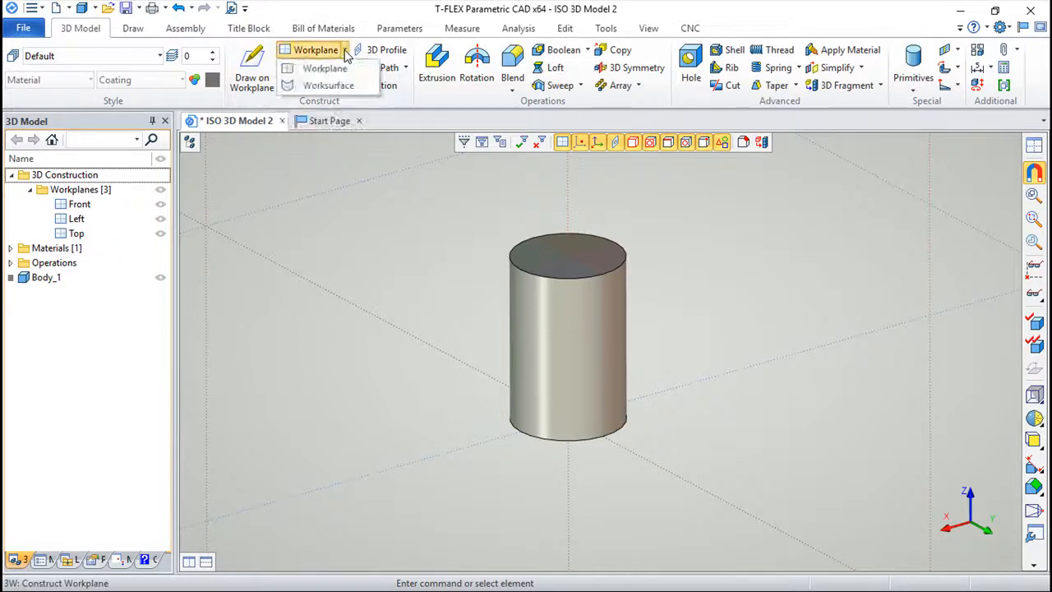
click(328, 85)
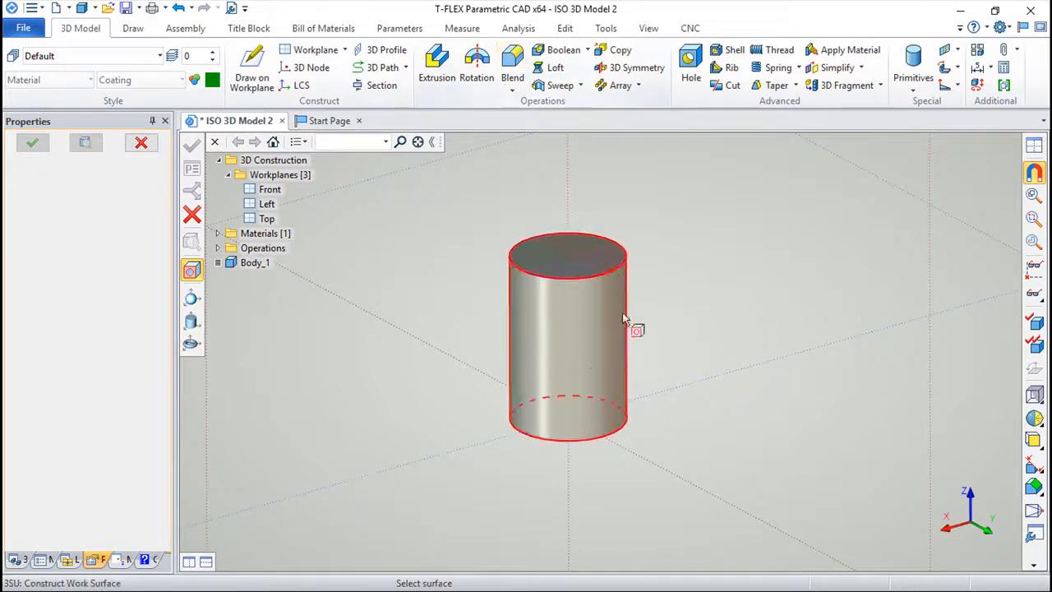
click(590, 332)
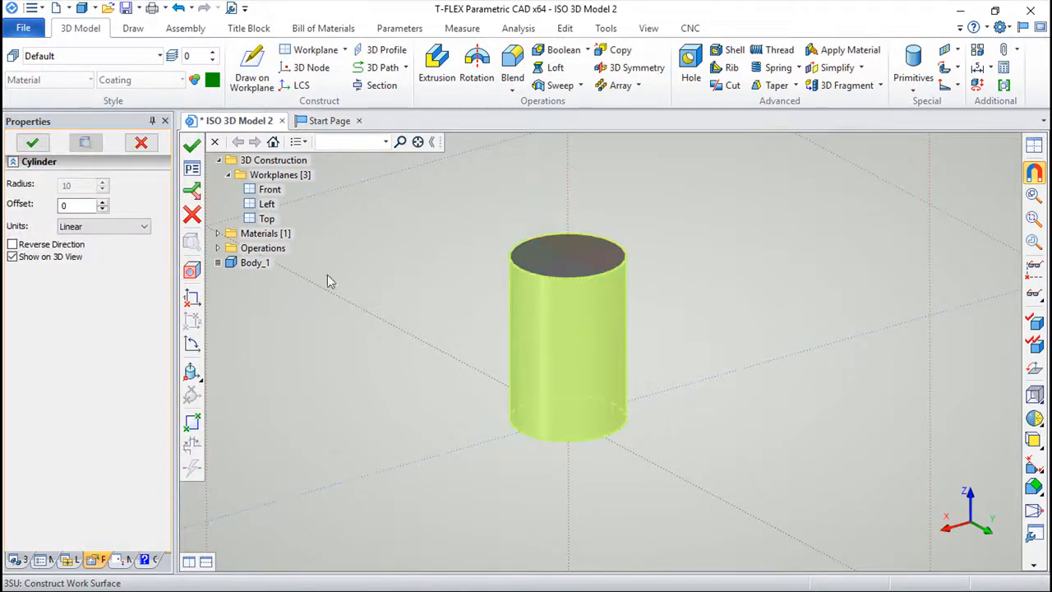
Try an offset of 10 for the work surface, then create it with an offset of 0
double_click(76, 205)
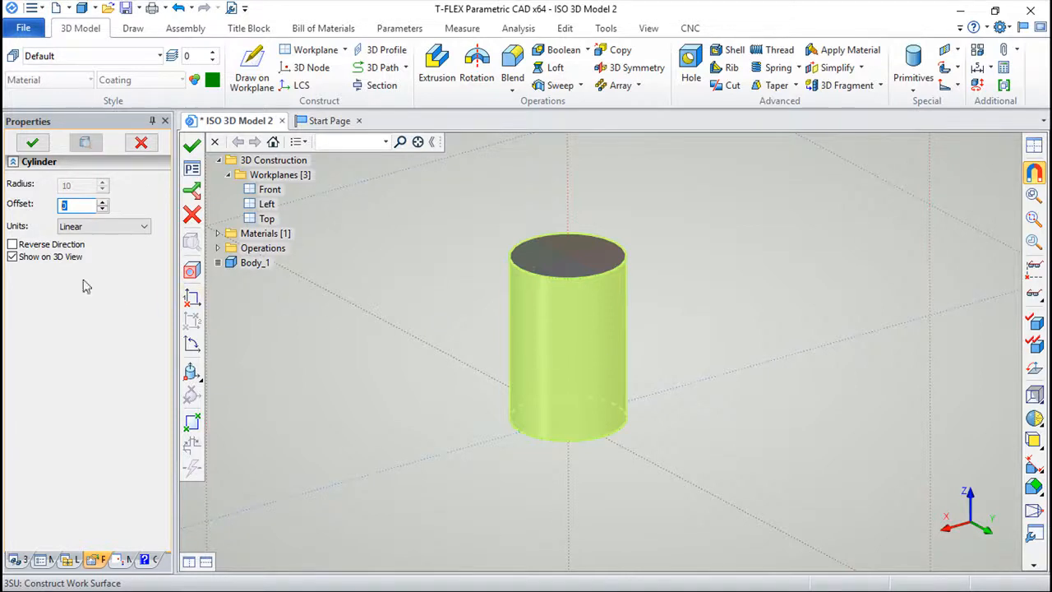
text(10)
double_click(76, 204)
text(0)
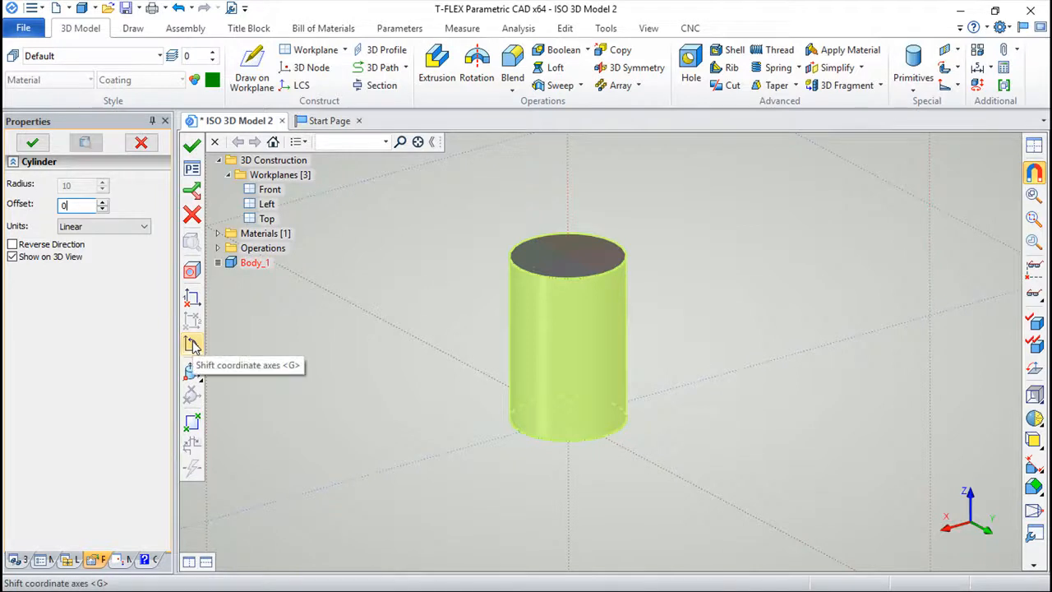
click(192, 148)
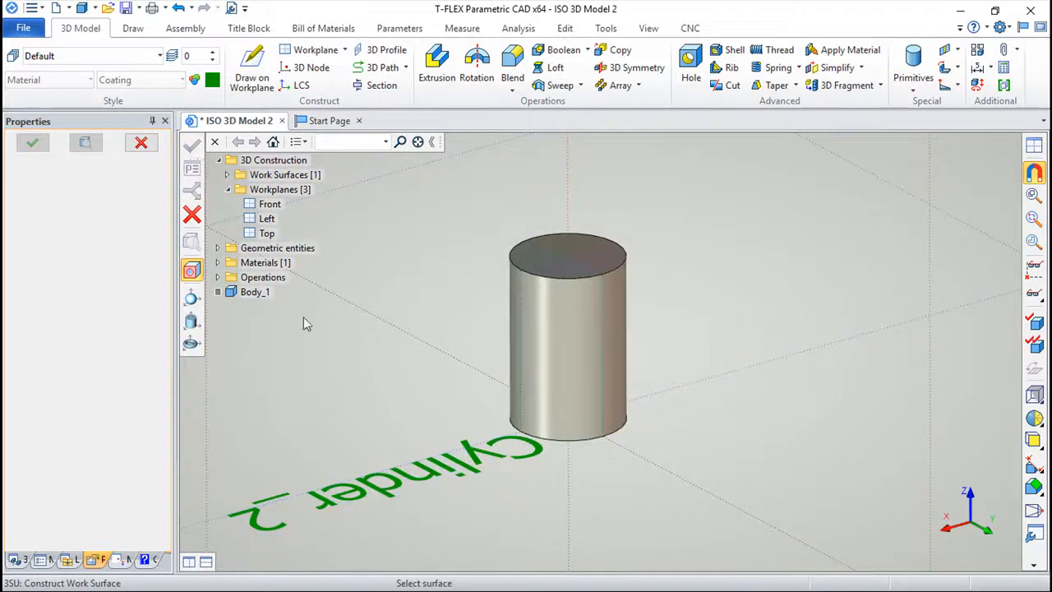
scroll(378, 397, down, 1)
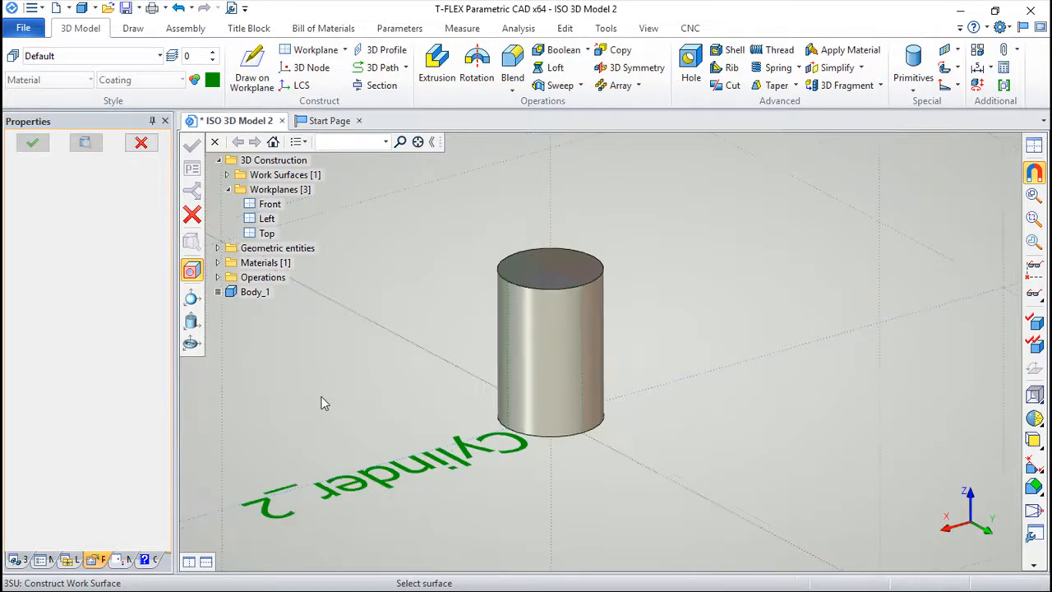
key(Escape)
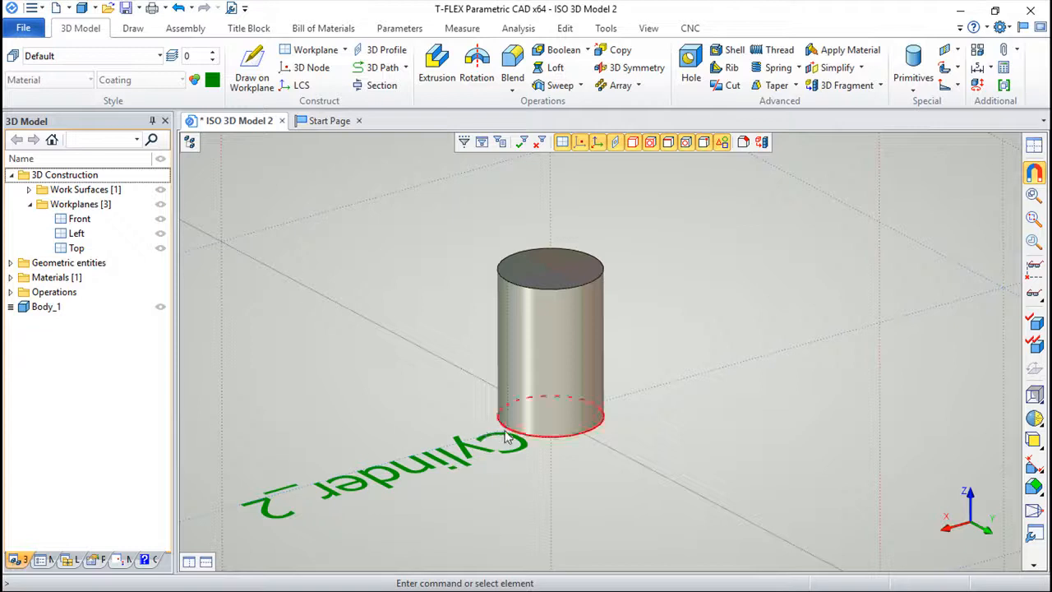
Open the cylindrical work surface Cylinder_2 for drawing in its unrolled 2D view
click(29, 190)
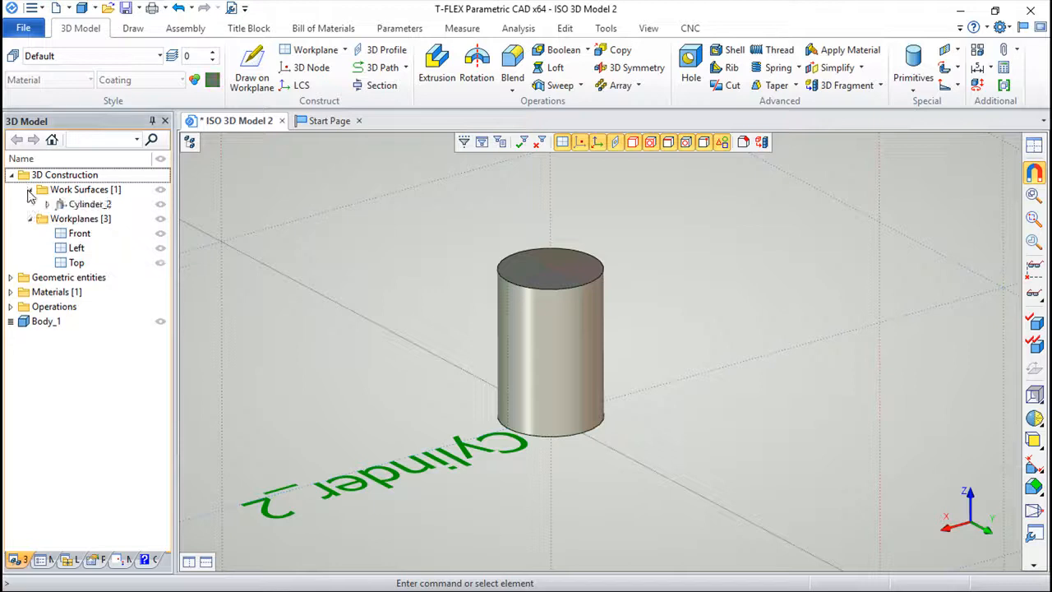
click(76, 205)
right_click(74, 204)
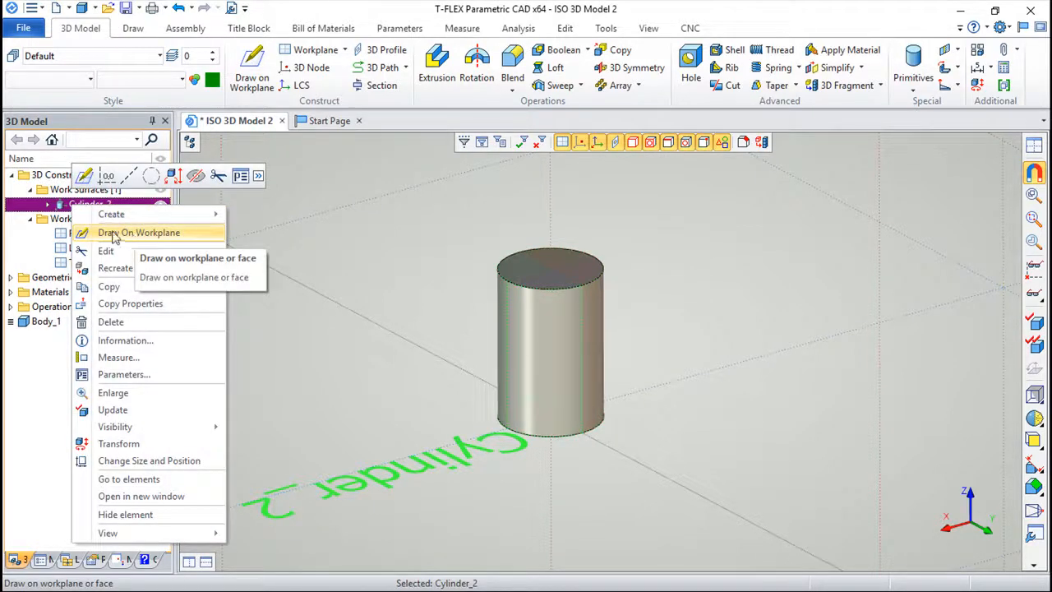
click(115, 234)
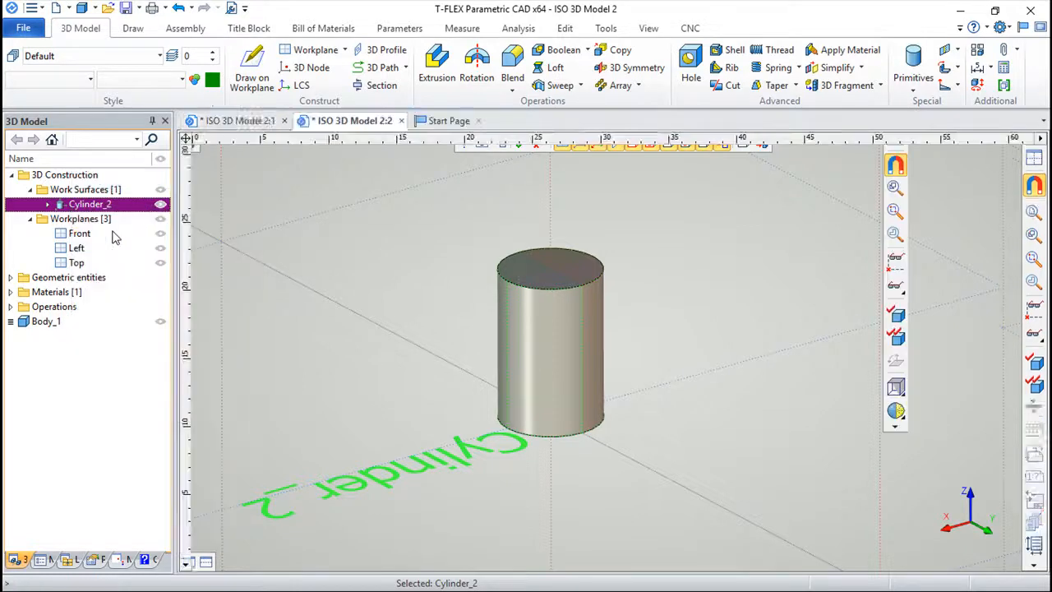
scroll(488, 319, down, 2)
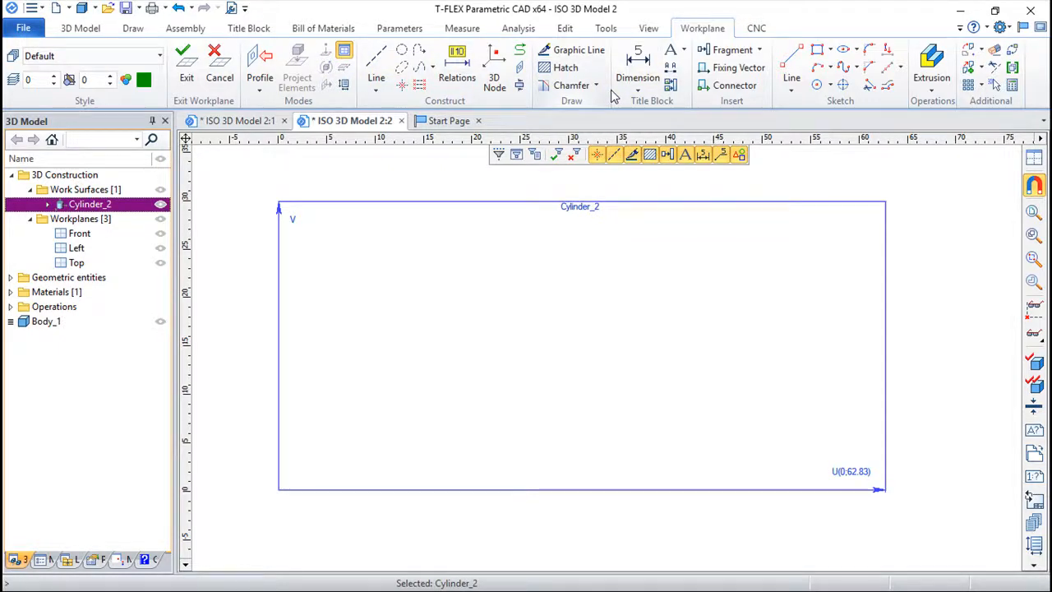
Add the text "CADsoft CADsoft CADsoft" near the upper-left corner of the unrolled work surface
click(671, 53)
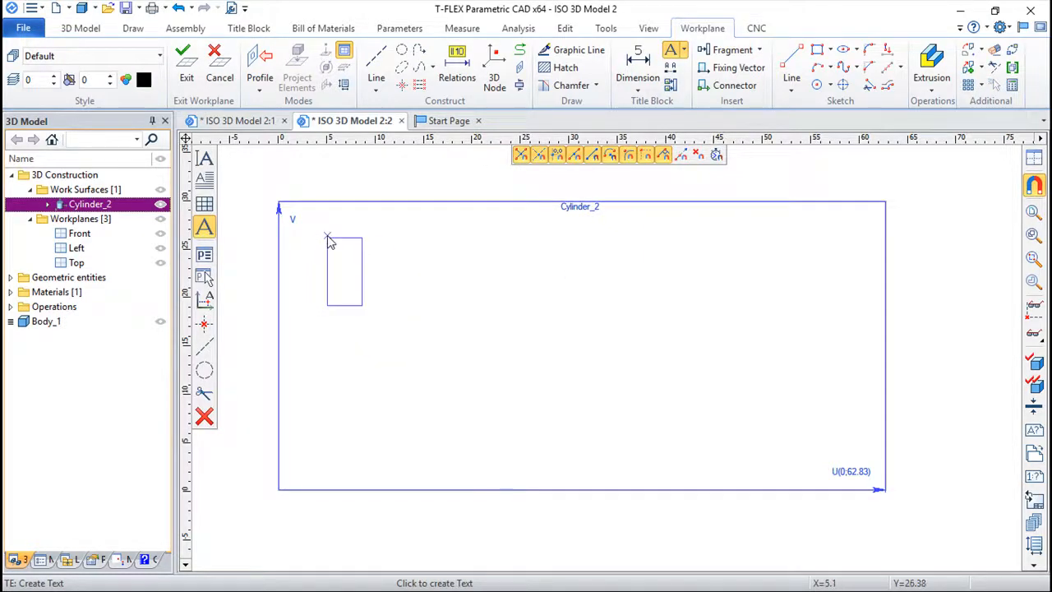
click(302, 233)
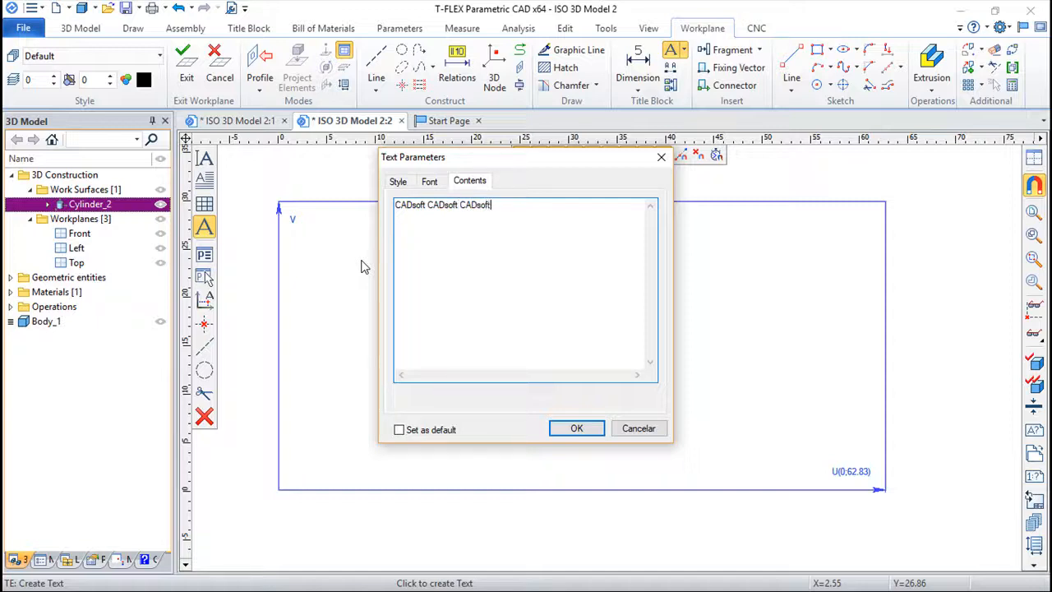
click(576, 429)
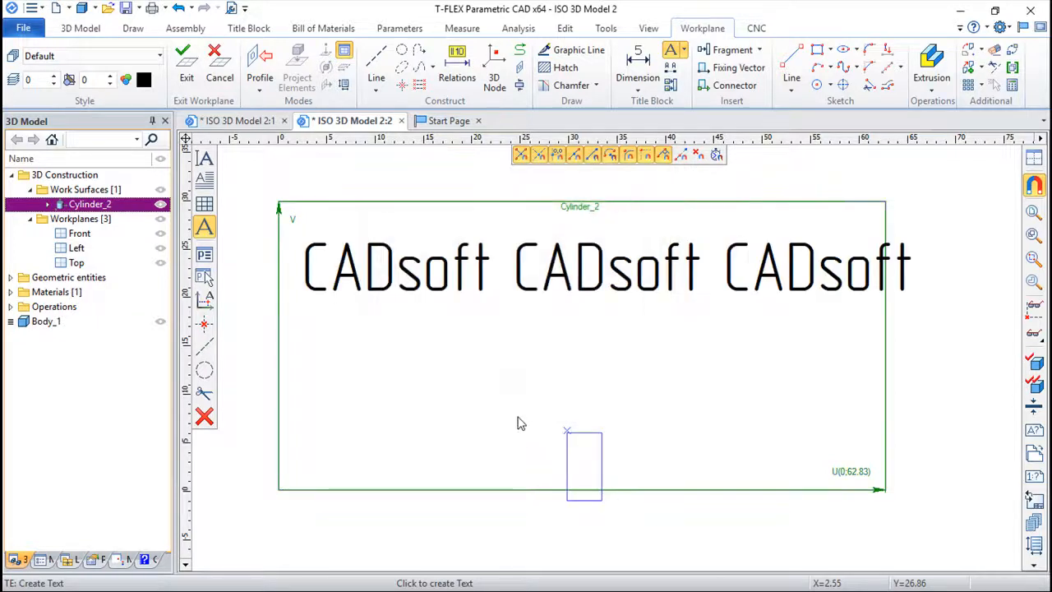
key(Escape)
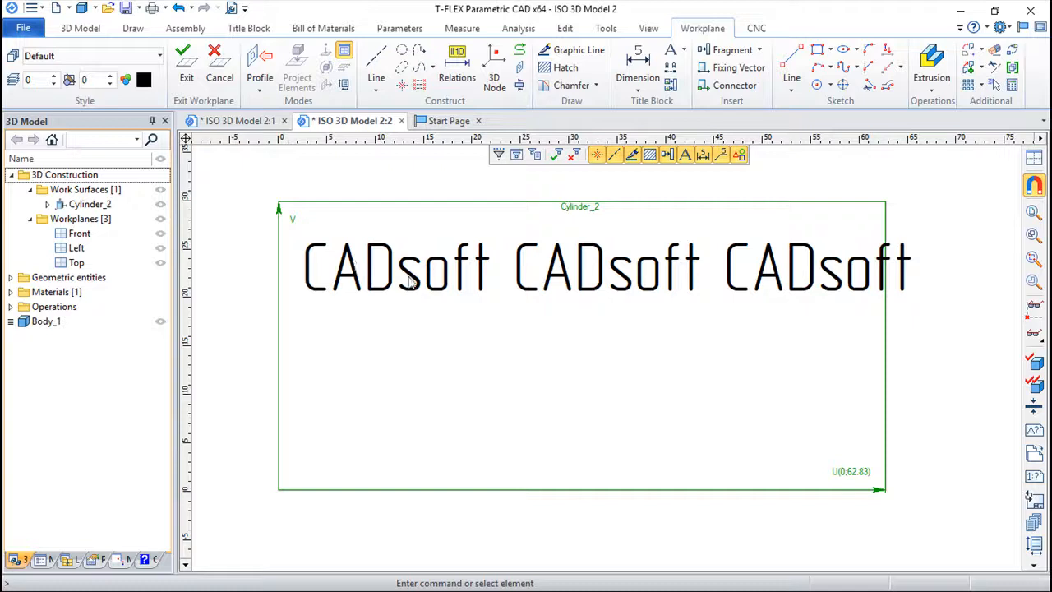
Rotate the CADsoft text by -30 degrees about a point near its upper edge and finish the work surface drawing
click(983, 52)
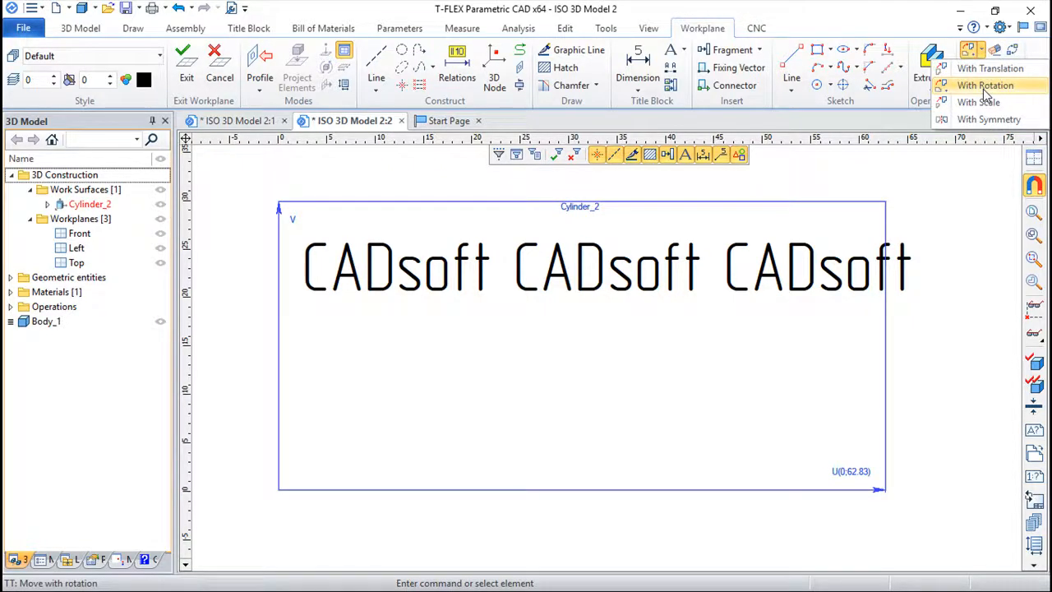
click(986, 86)
click(428, 255)
click(434, 245)
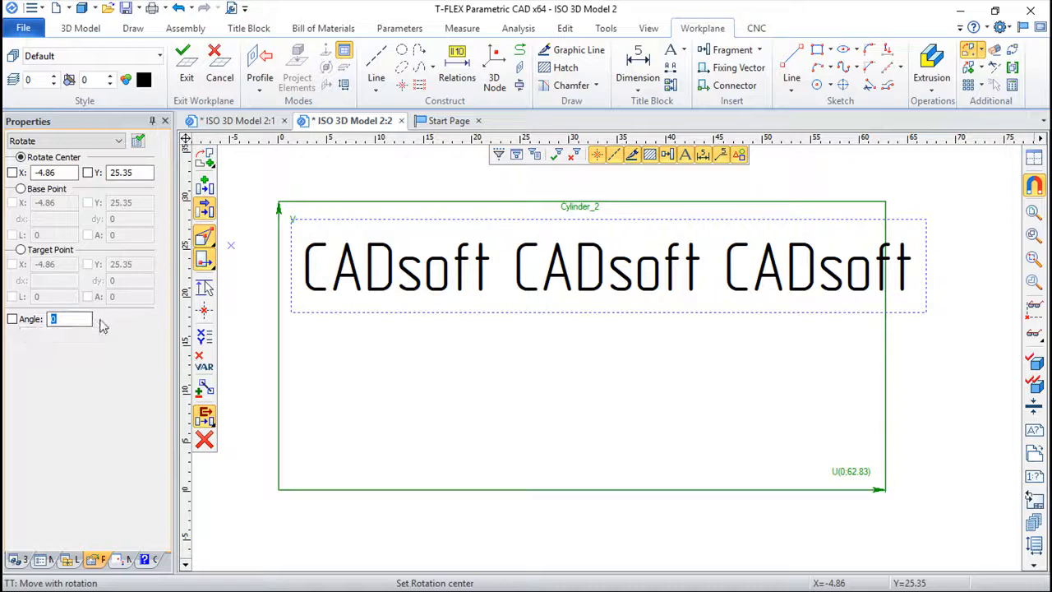
text(-30)
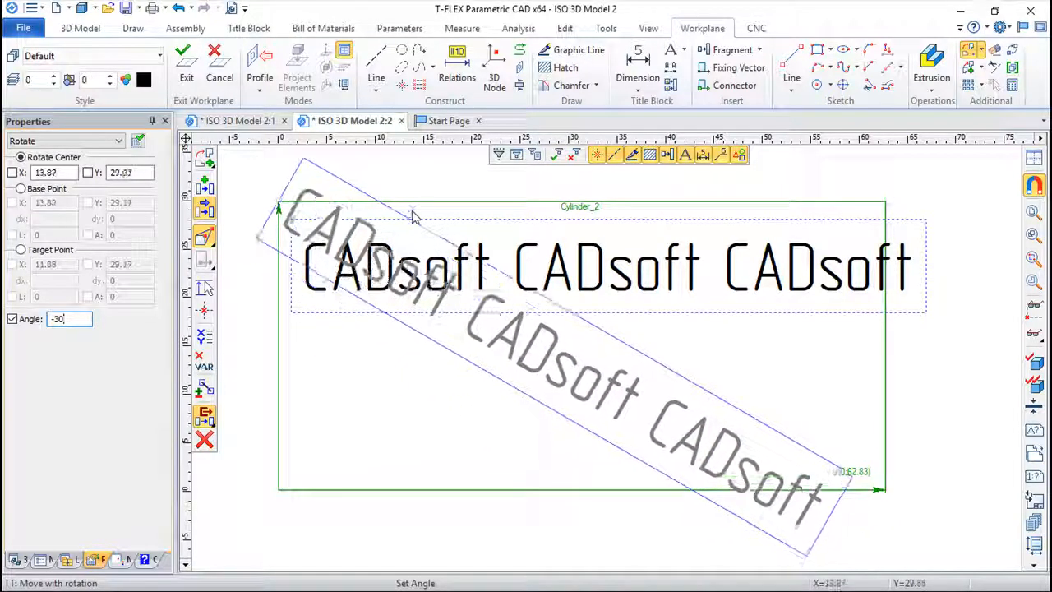
click(414, 230)
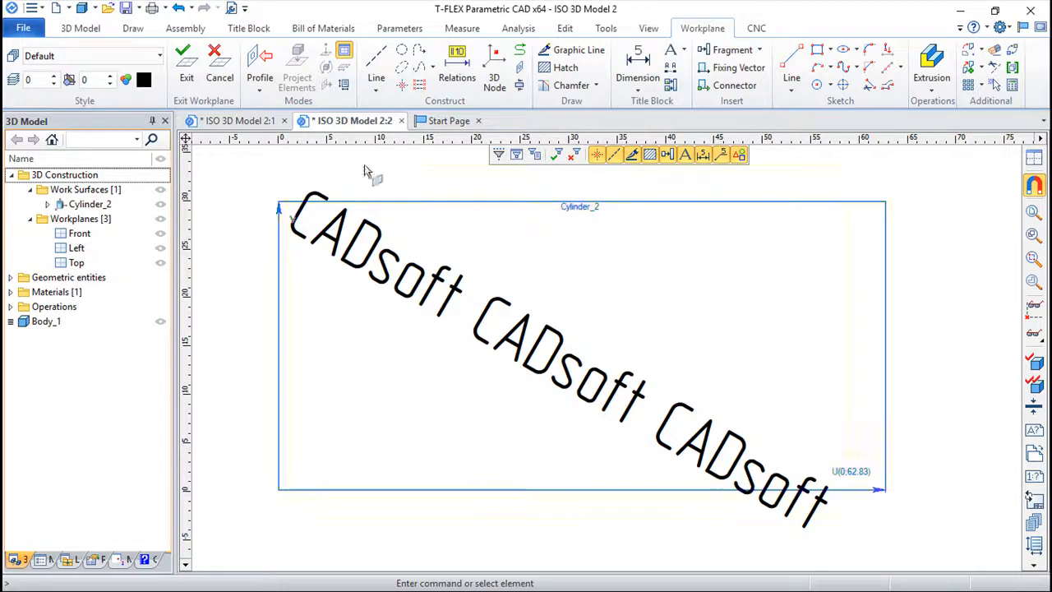
click(183, 66)
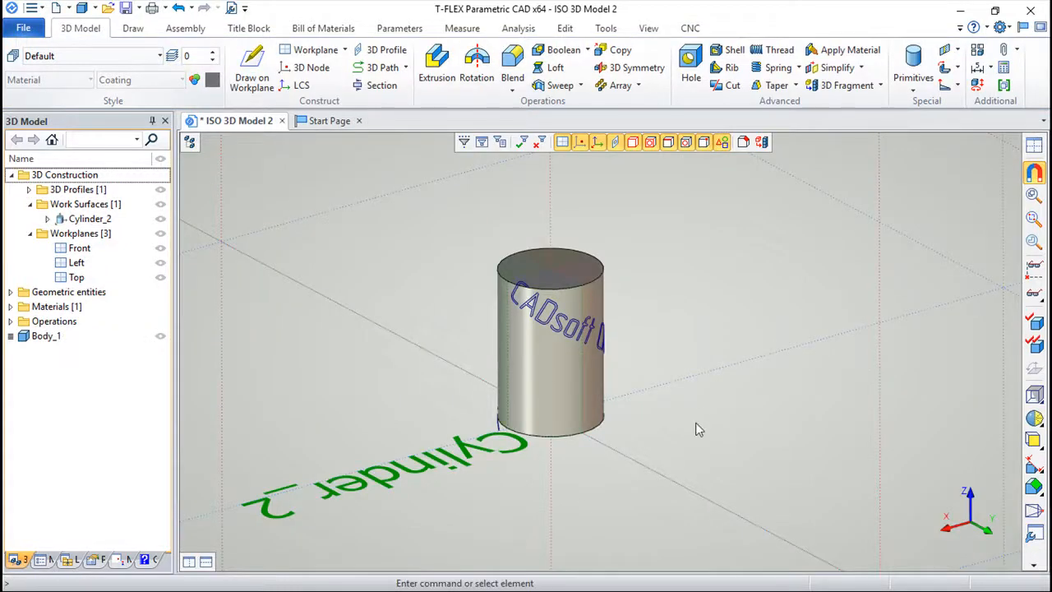
Create a second work surface from the cylinder's curved side face with an offset of 5
drag(695, 422, 411, 391)
drag(715, 444, 648, 436)
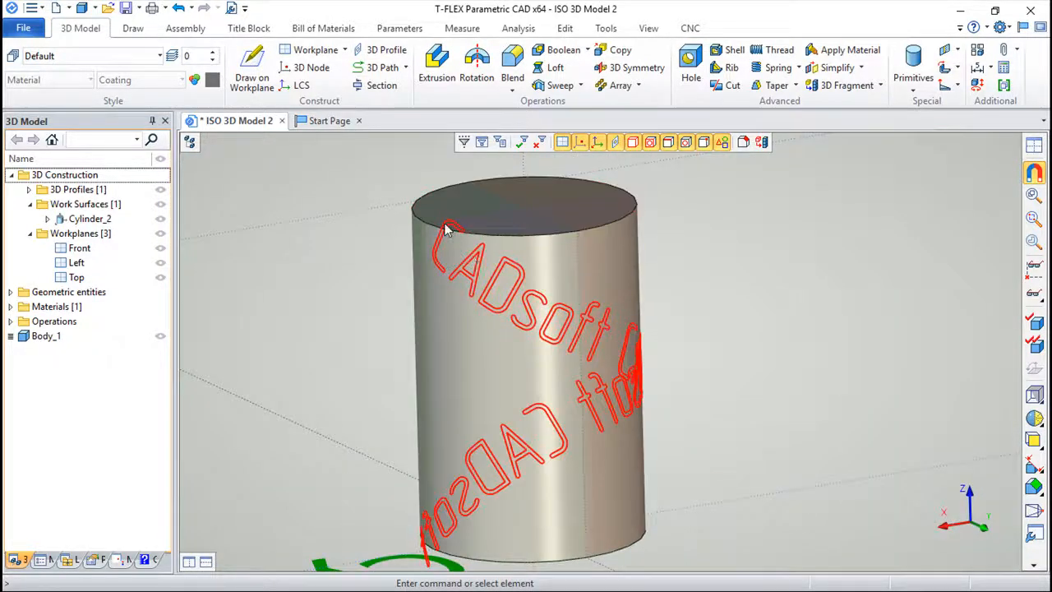
drag(633, 315, 402, 367)
drag(576, 444, 738, 360)
drag(366, 367, 615, 365)
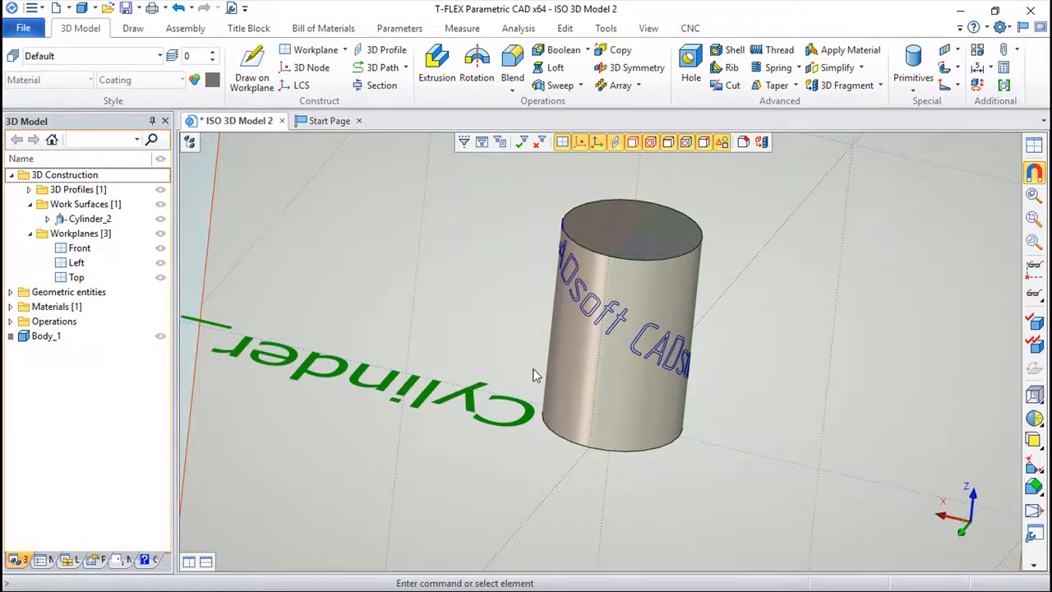
click(344, 51)
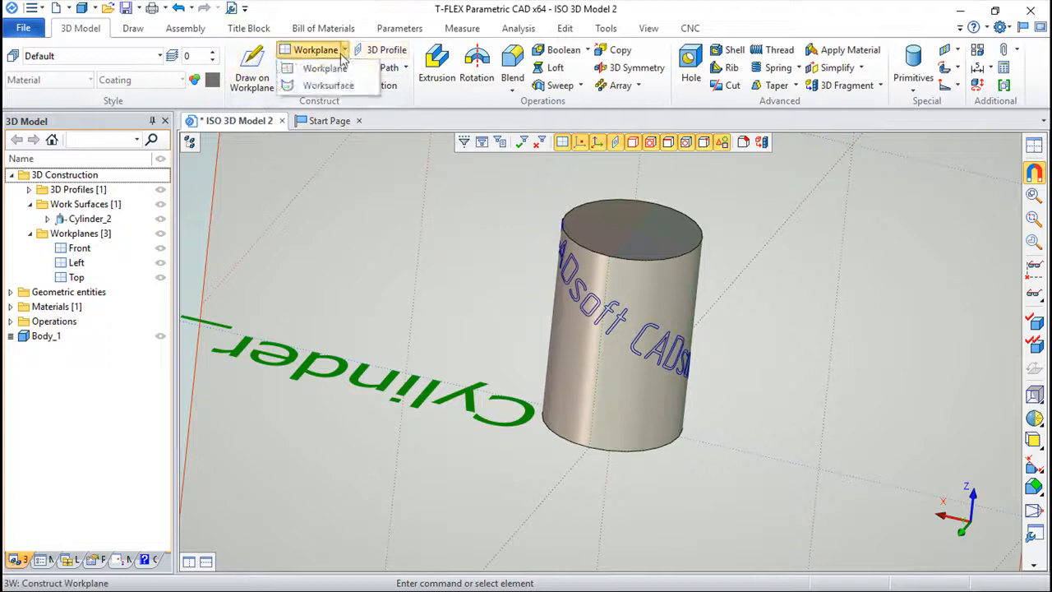
click(329, 86)
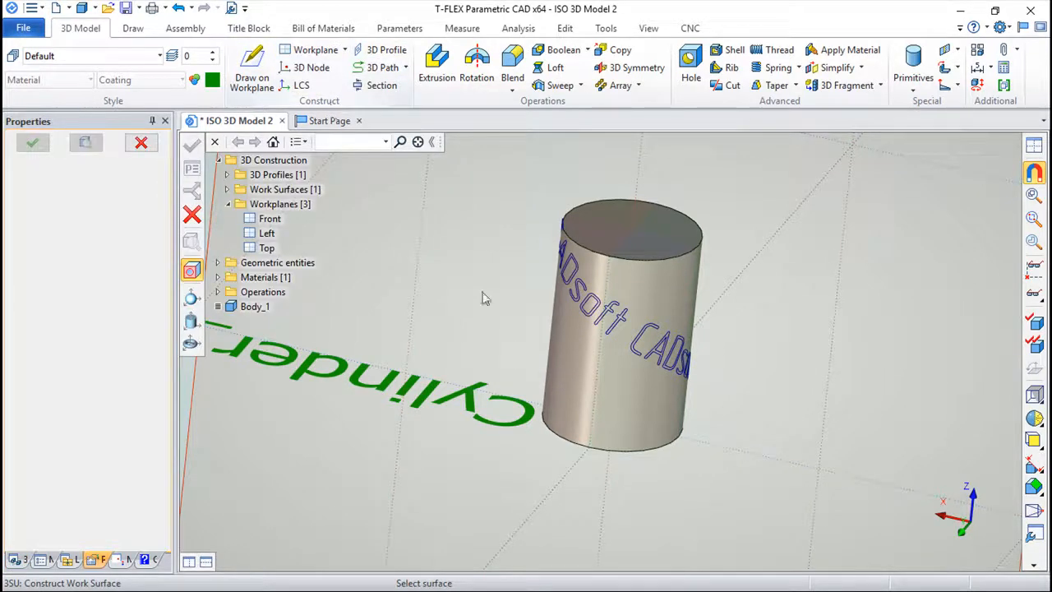
click(608, 413)
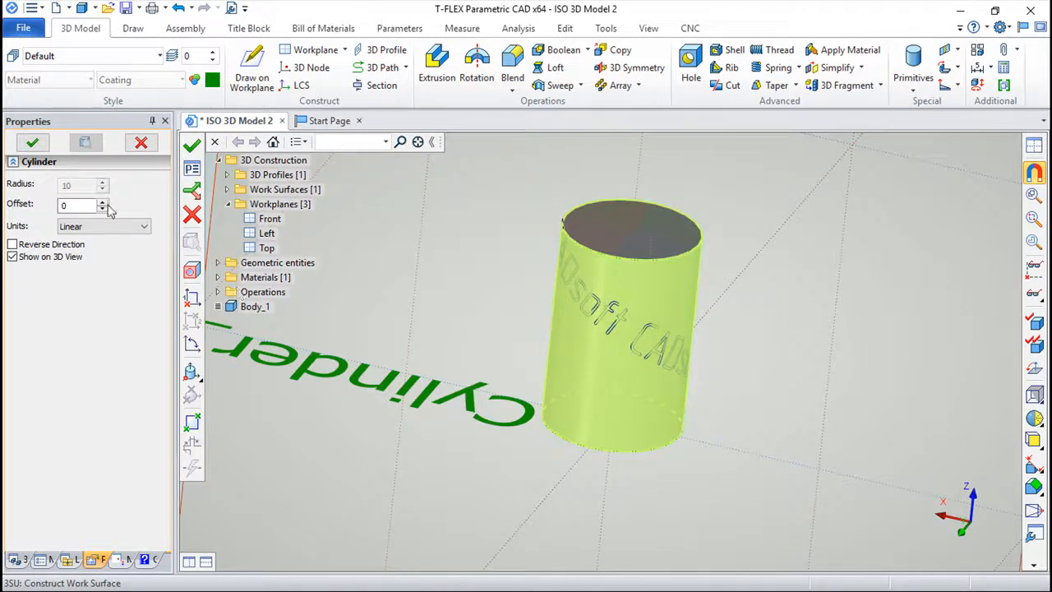
double_click(73, 205)
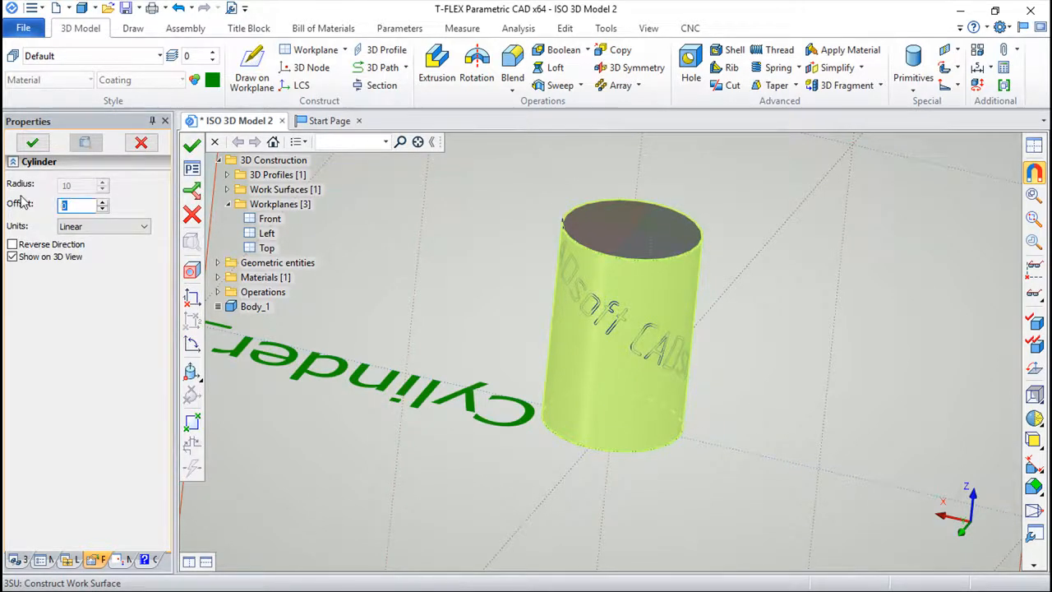
text(5)
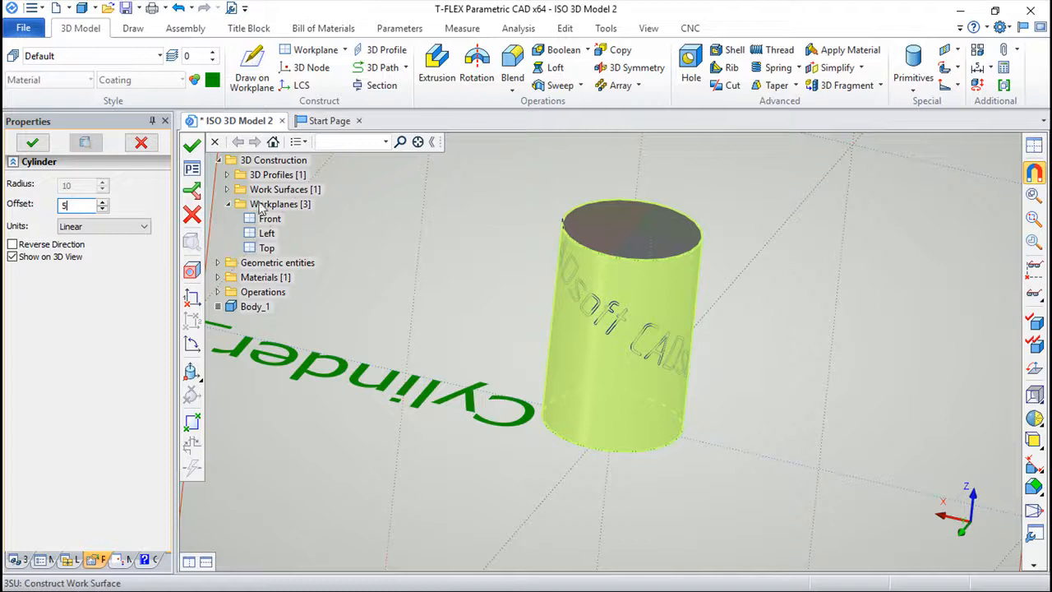
click(192, 147)
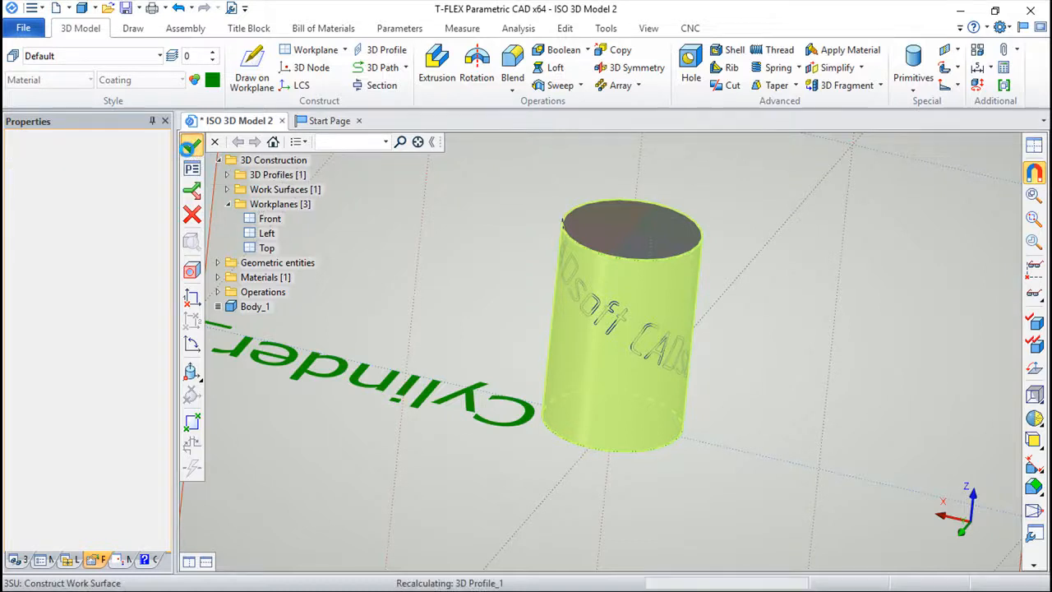
scroll(428, 396, down, 3)
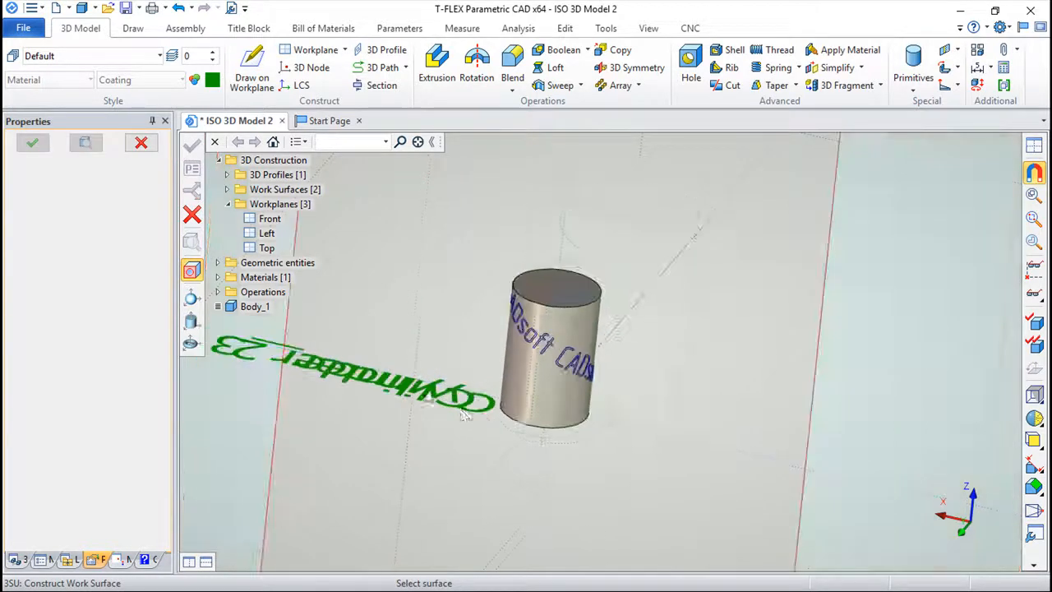
Open the offset cylindrical work surface Cylinder_3 for drawing in its unrolled 2D view
mouse_move(661, 421)
mouse_down()
mouse_move(578, 430)
mouse_move(662, 435)
mouse_up()
scroll(594, 335, up, 5)
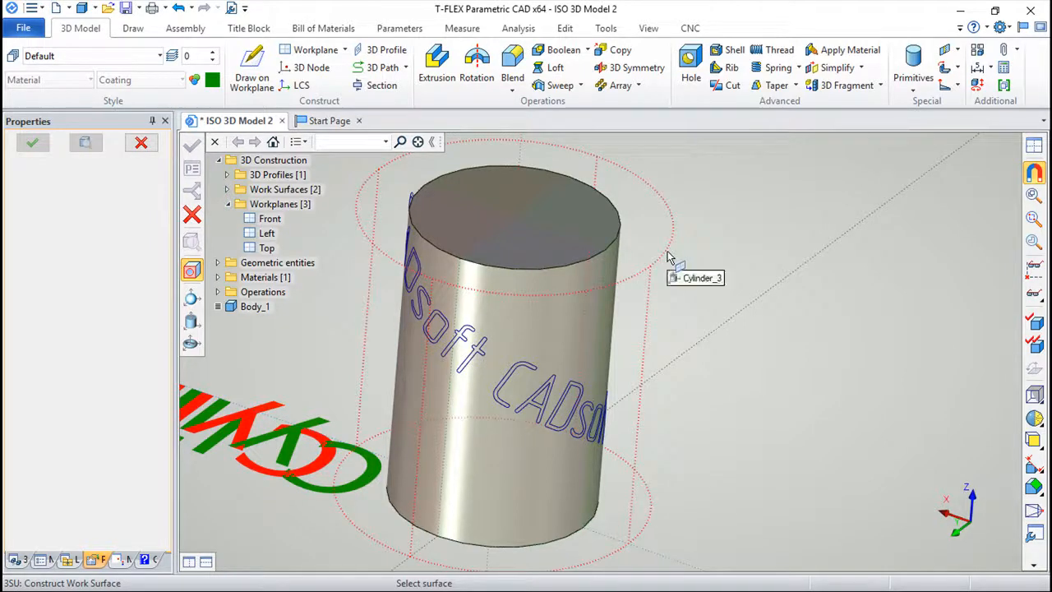
click(676, 265)
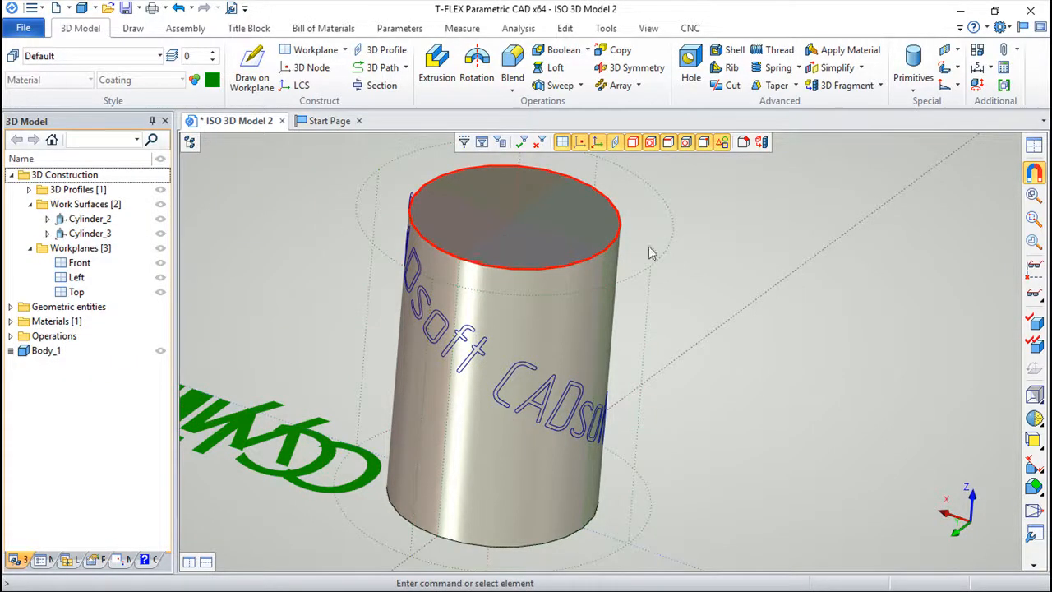
click(661, 256)
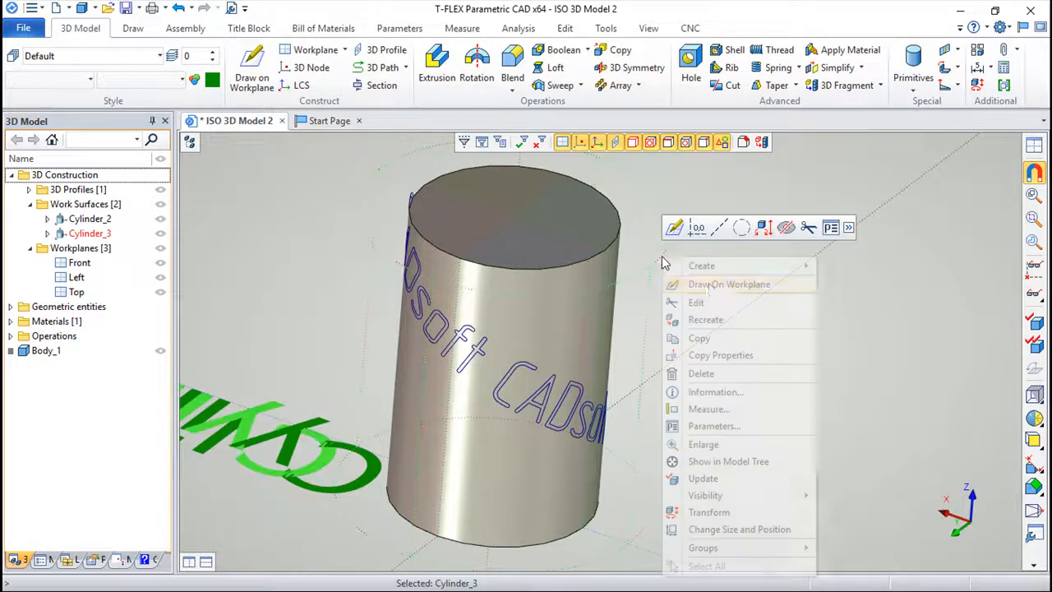
right_click(662, 256)
click(709, 283)
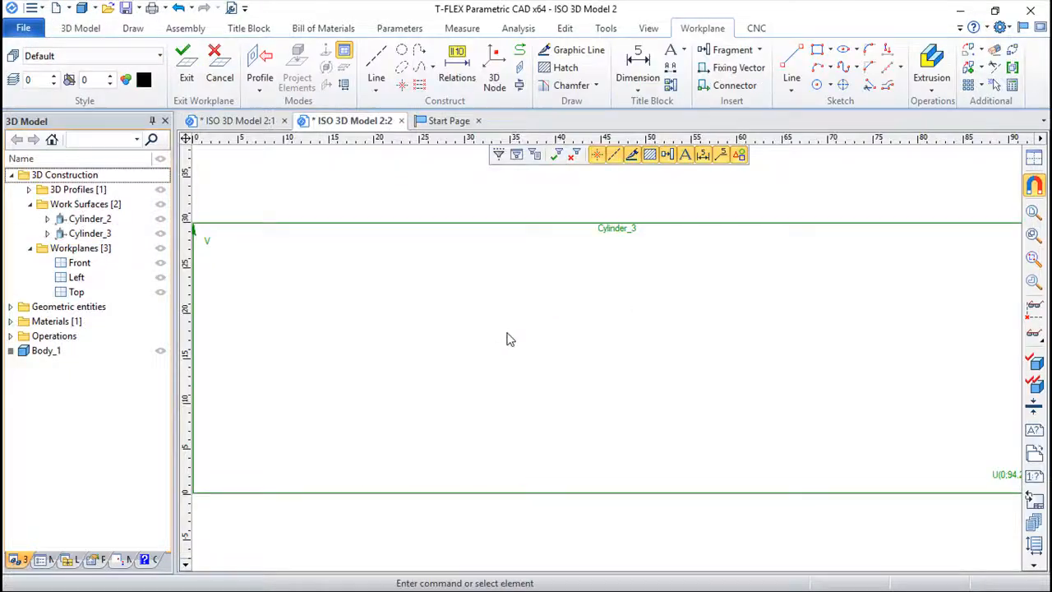
Sketch a circle of about 8.2 radius centred near X 20.3, Y 15.8 on the unrolled surface and finish the drawing
scroll(507, 338, down, 2)
scroll(491, 345, up, 1)
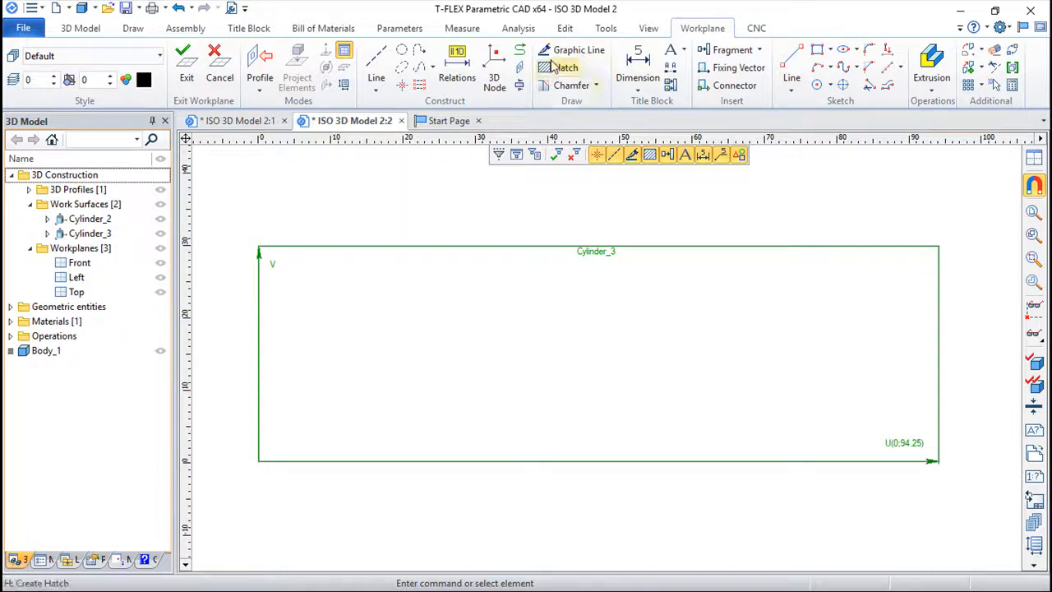
click(819, 85)
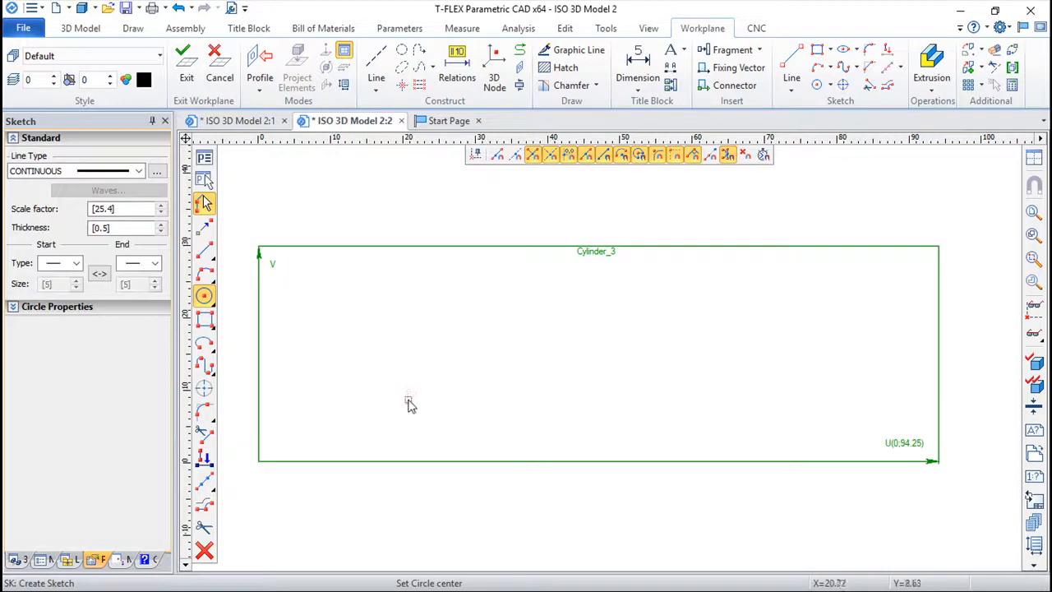
click(404, 347)
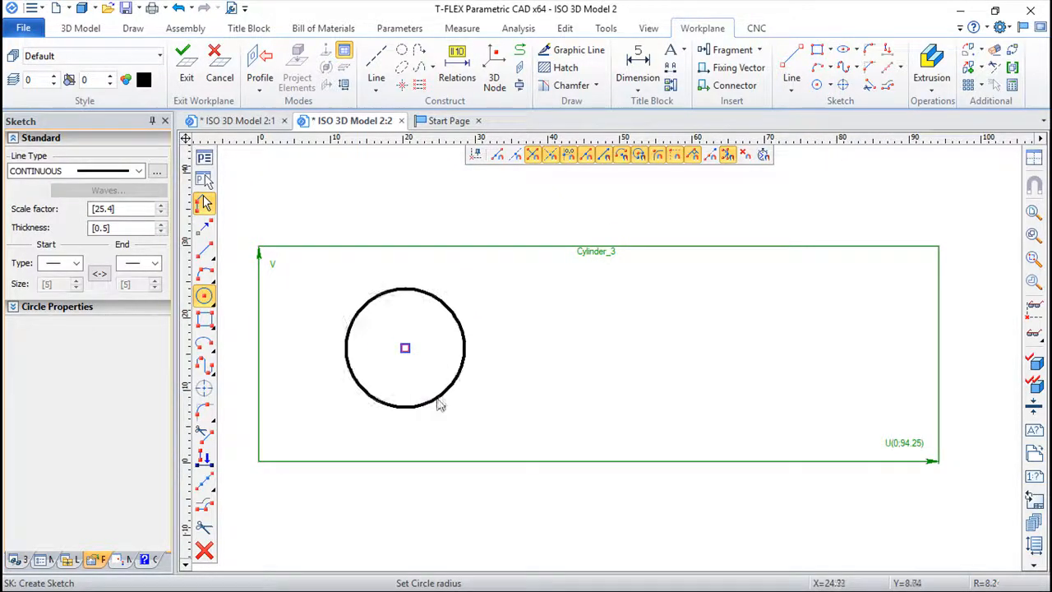
click(439, 403)
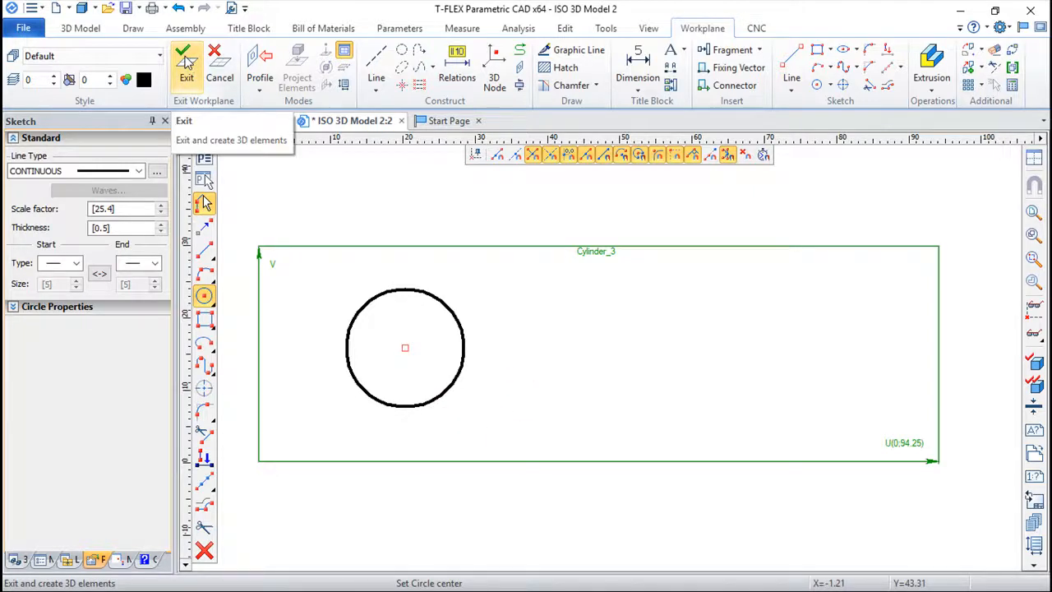
click(187, 62)
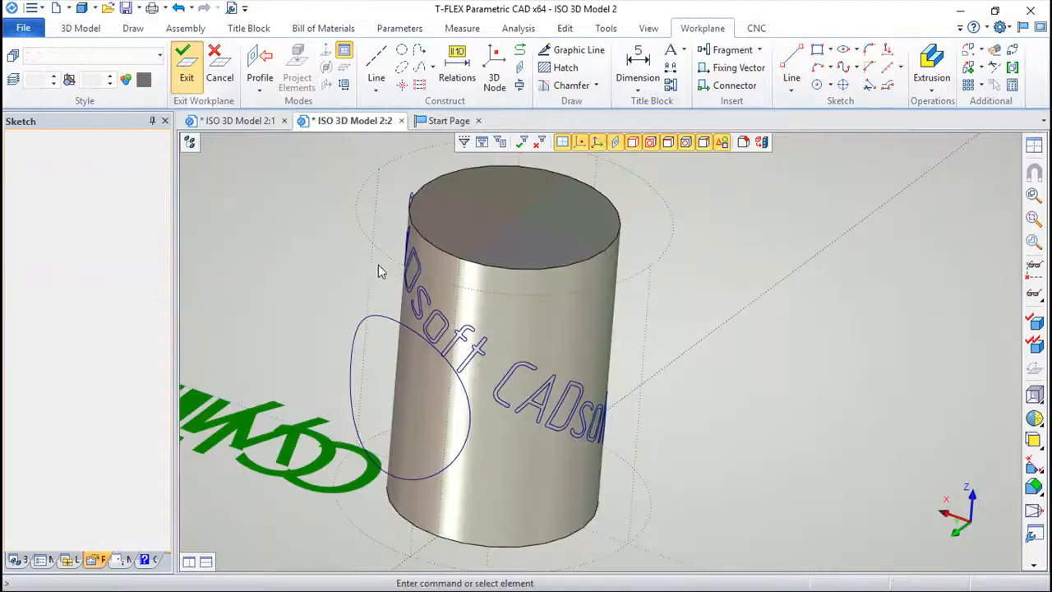
Extrude the wrapped circle profile with a length of 10, and undo the extrusion
right_drag(488, 463, 678, 458)
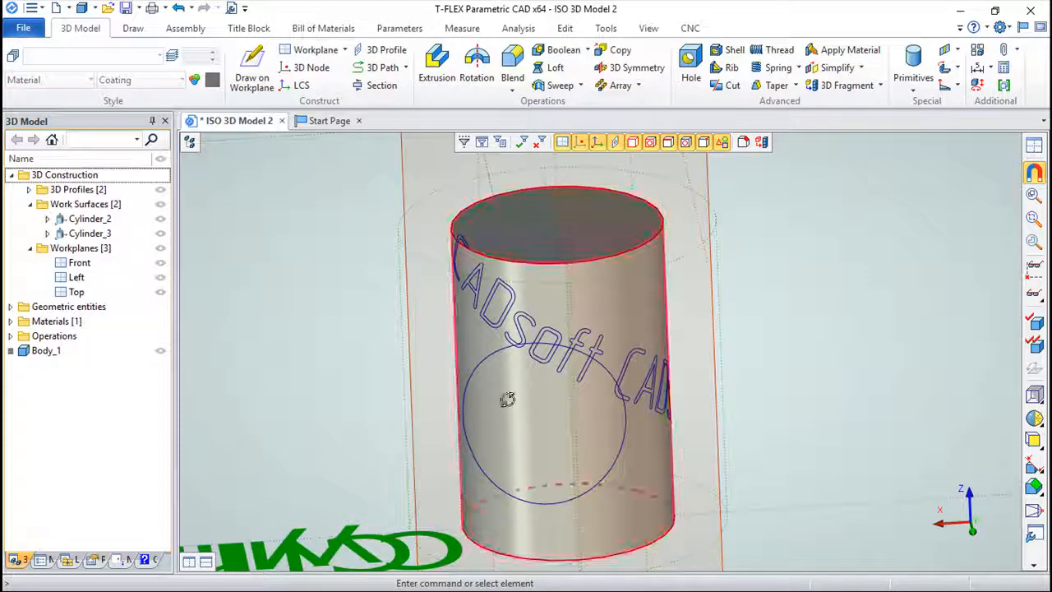
drag(507, 400, 880, 391)
mouse_move(612, 454)
mouse_down()
mouse_move(867, 457)
mouse_move(436, 452)
mouse_up()
drag(814, 436, 520, 362)
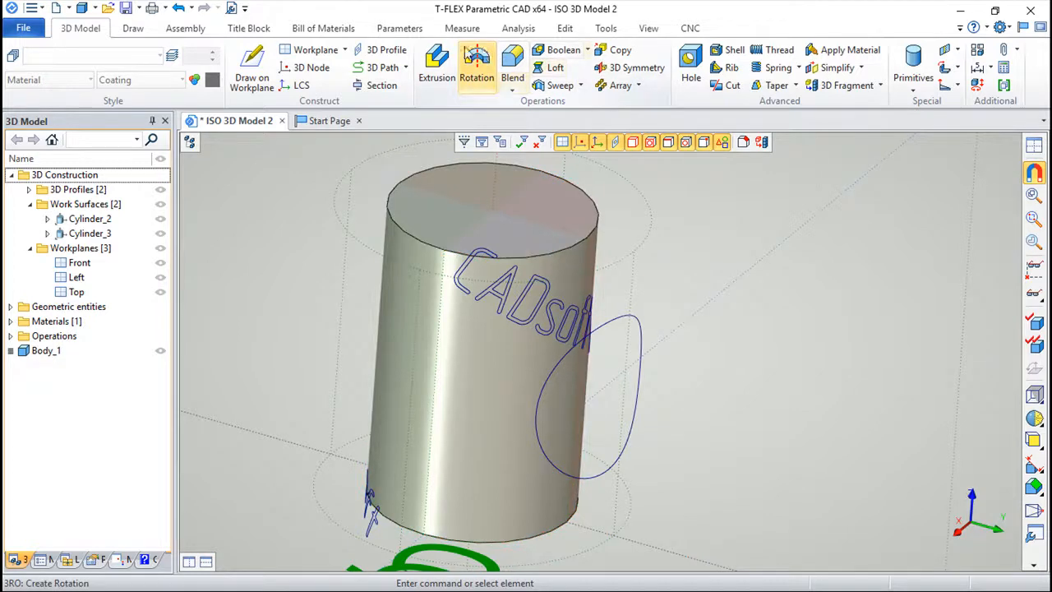
click(436, 65)
click(654, 347)
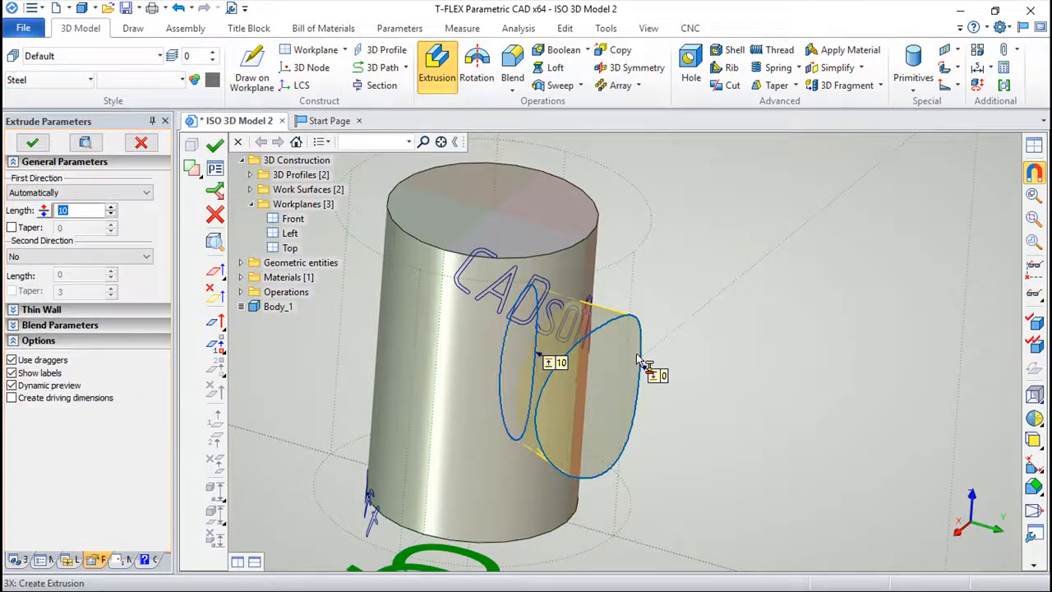
click(215, 145)
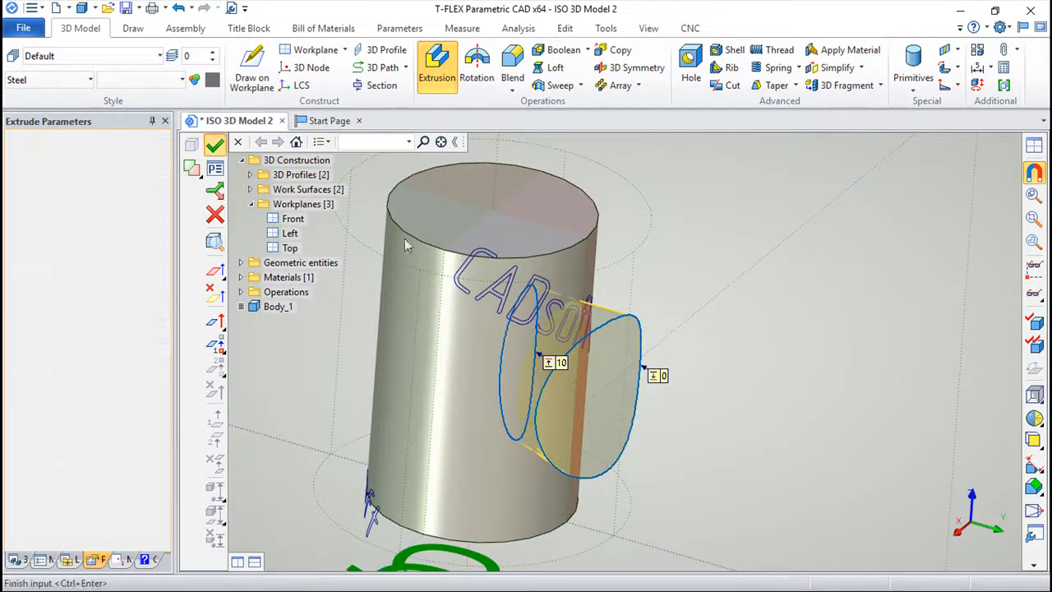
drag(733, 376, 534, 329)
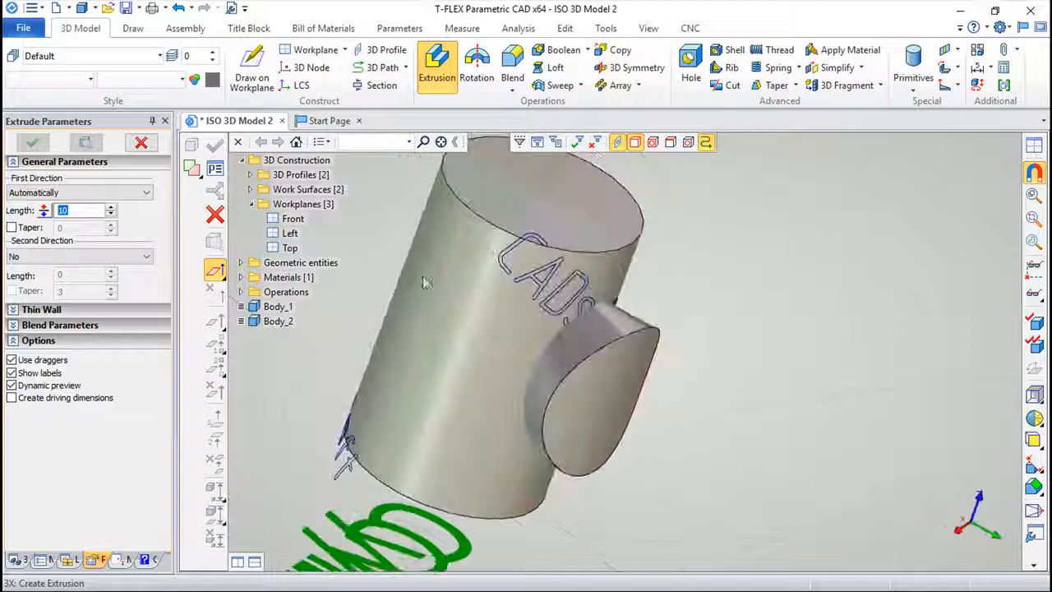
click(176, 12)
Reopen Cylinder_3 for drawing, move the circle's centre to about X 48.1, Y 15.2, and finish the drawing
drag(730, 313, 592, 231)
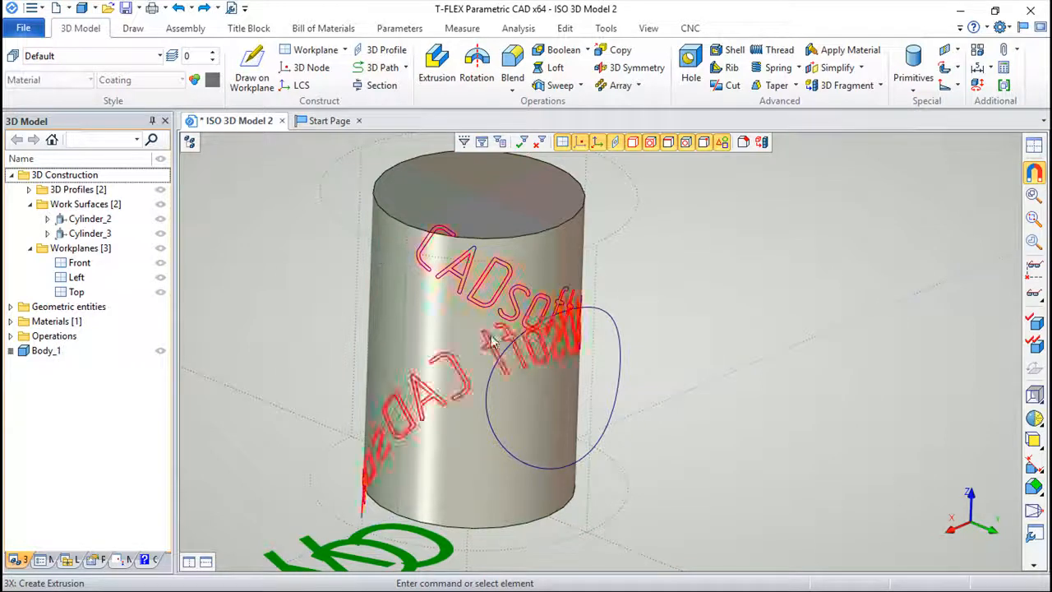
right_click(633, 222)
click(696, 247)
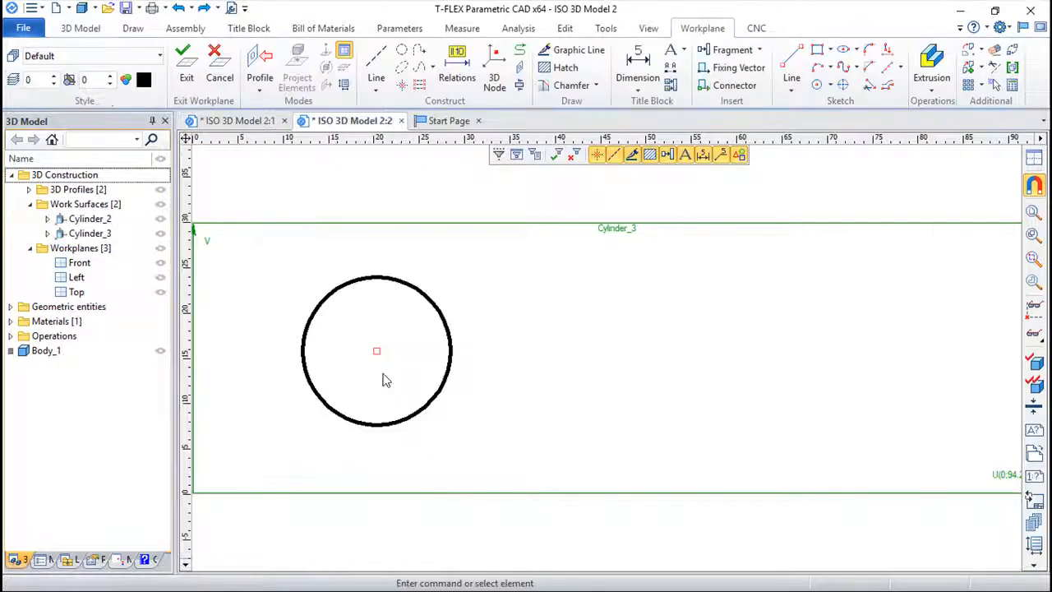
drag(378, 351, 575, 312)
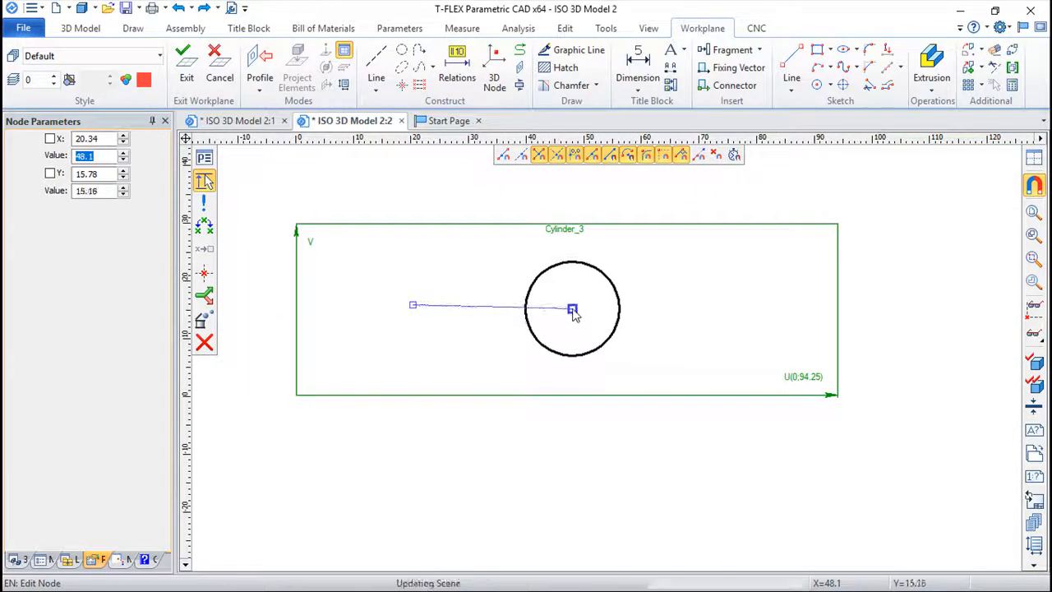
click(188, 67)
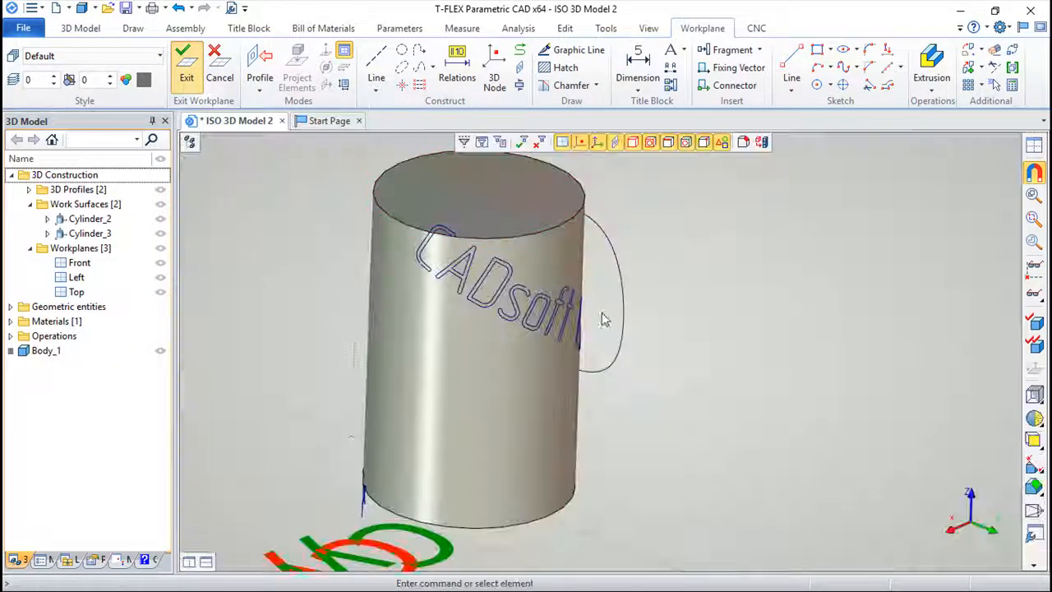
Examine the repositioned circle profile and the wrapped text around the cylinder from several angles
right_drag(732, 381, 554, 460)
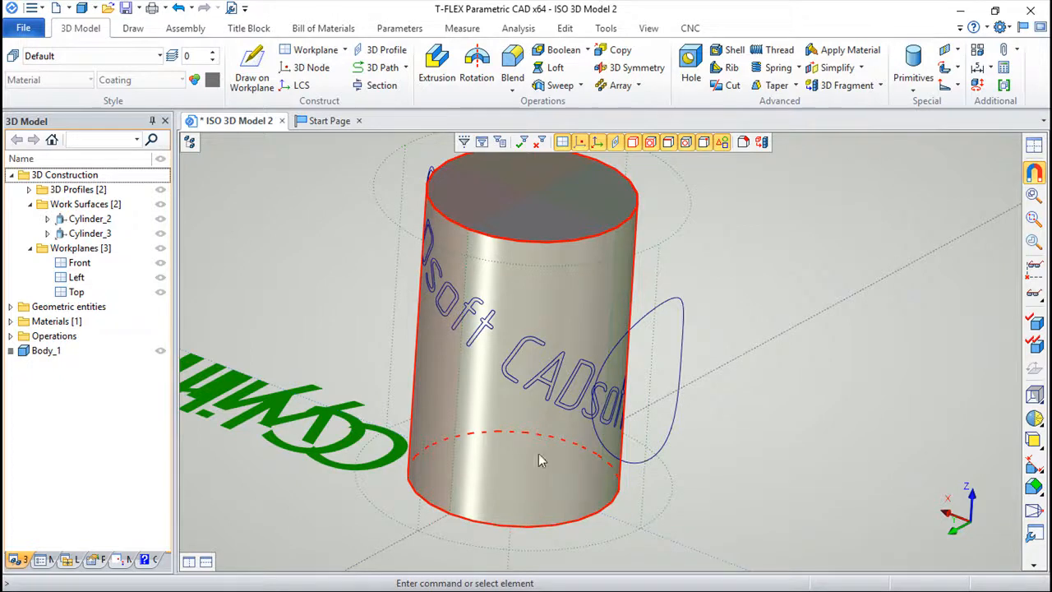
scroll(438, 409, down, 3)
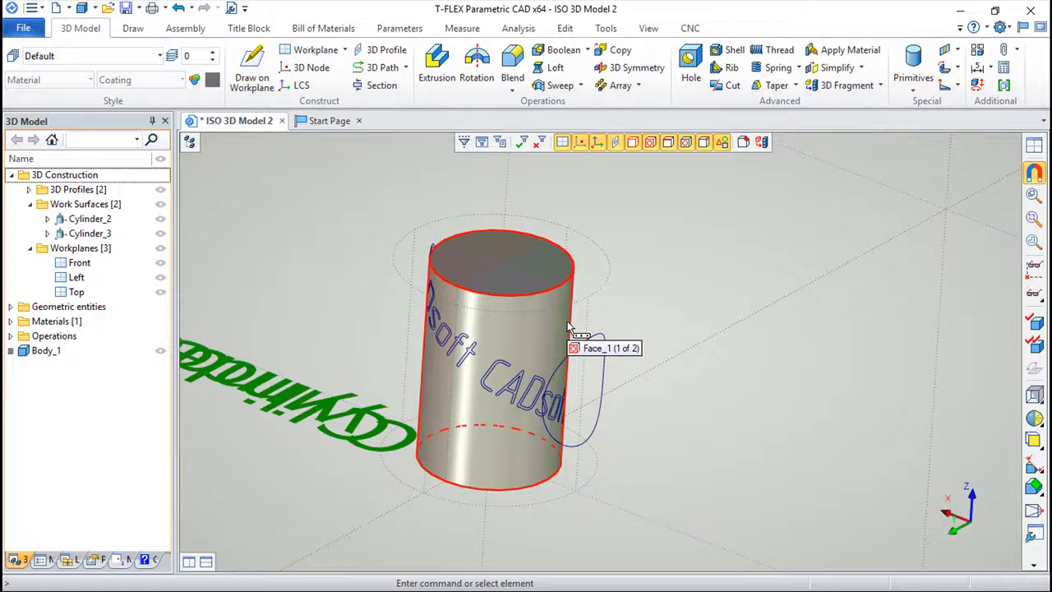
right_drag(661, 442, 730, 319)
scroll(569, 298, up, 2)
middle_drag(663, 298, 744, 237)
right_drag(746, 241, 830, 386)
right_drag(798, 346, 786, 320)
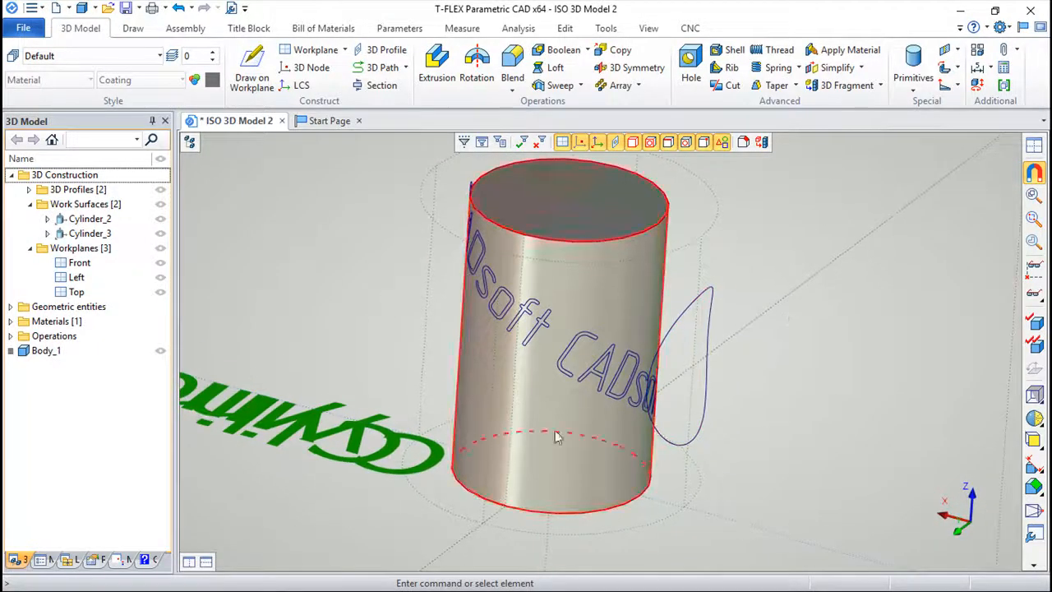